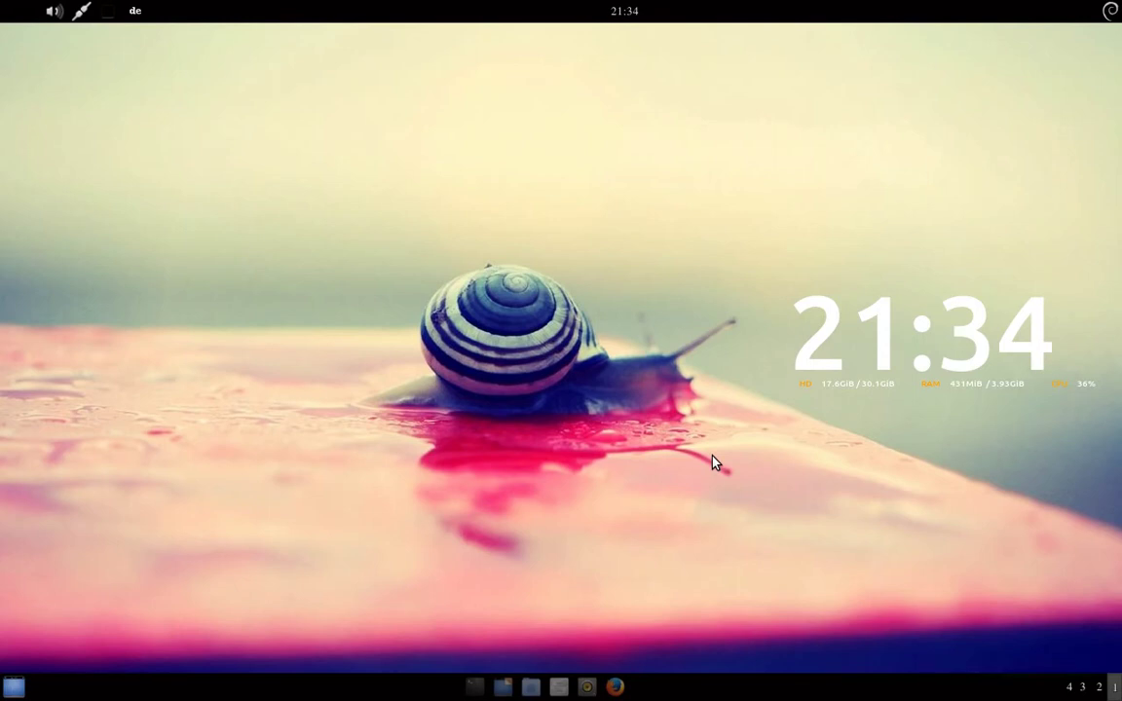
Step: Open the Volume drive in the file manager and locate its Shared folder
{"action": "left_click", "coordinate": [562, 684]}
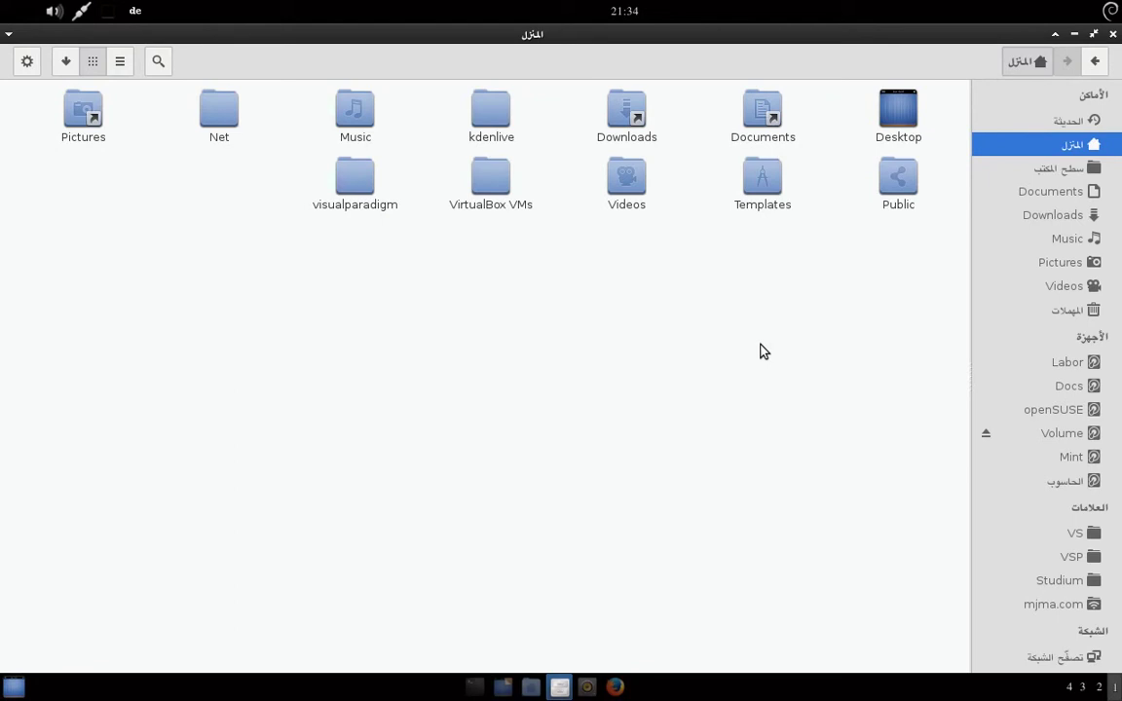
{"action": "left_click", "coordinate": [1066, 438]}
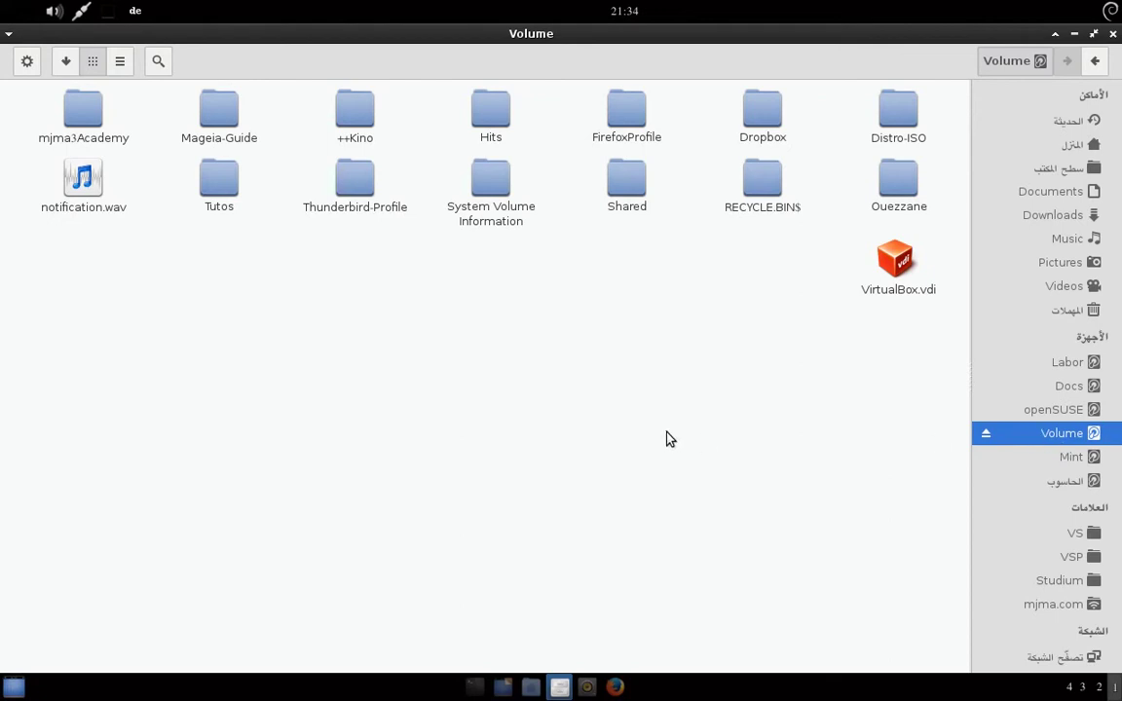
{"action": "left_click_drag", "start_coordinate": [633, 356], "coordinate": [633, 195]}
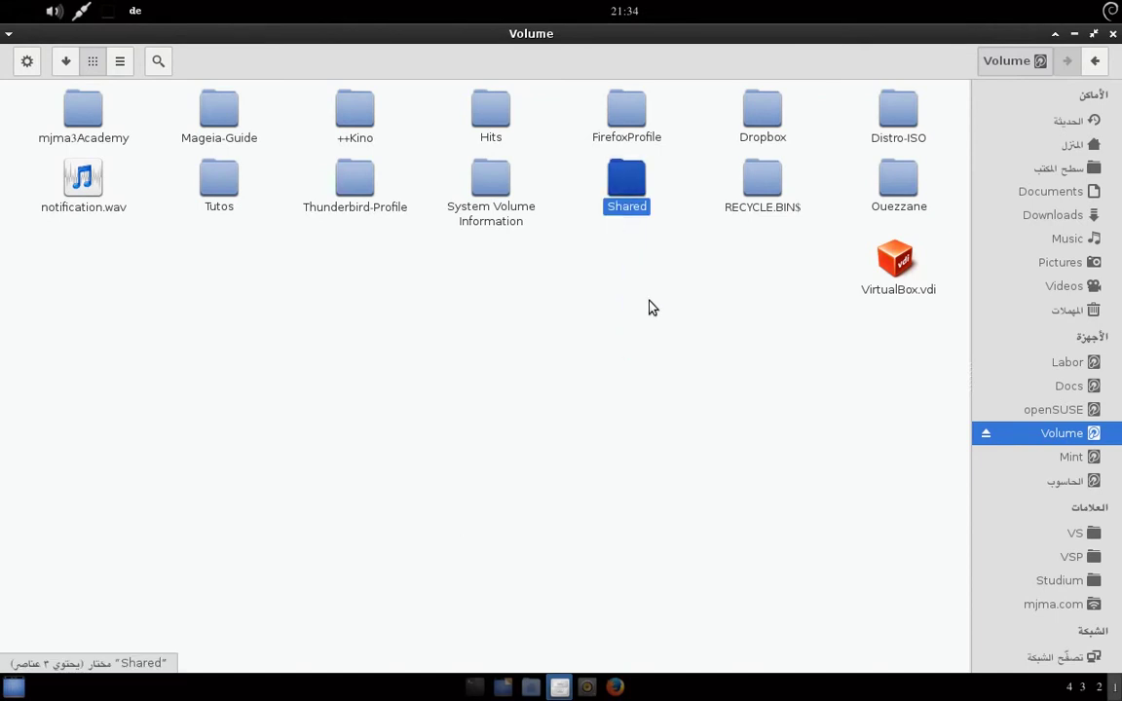
{"action": "left_click", "coordinate": [652, 307]}
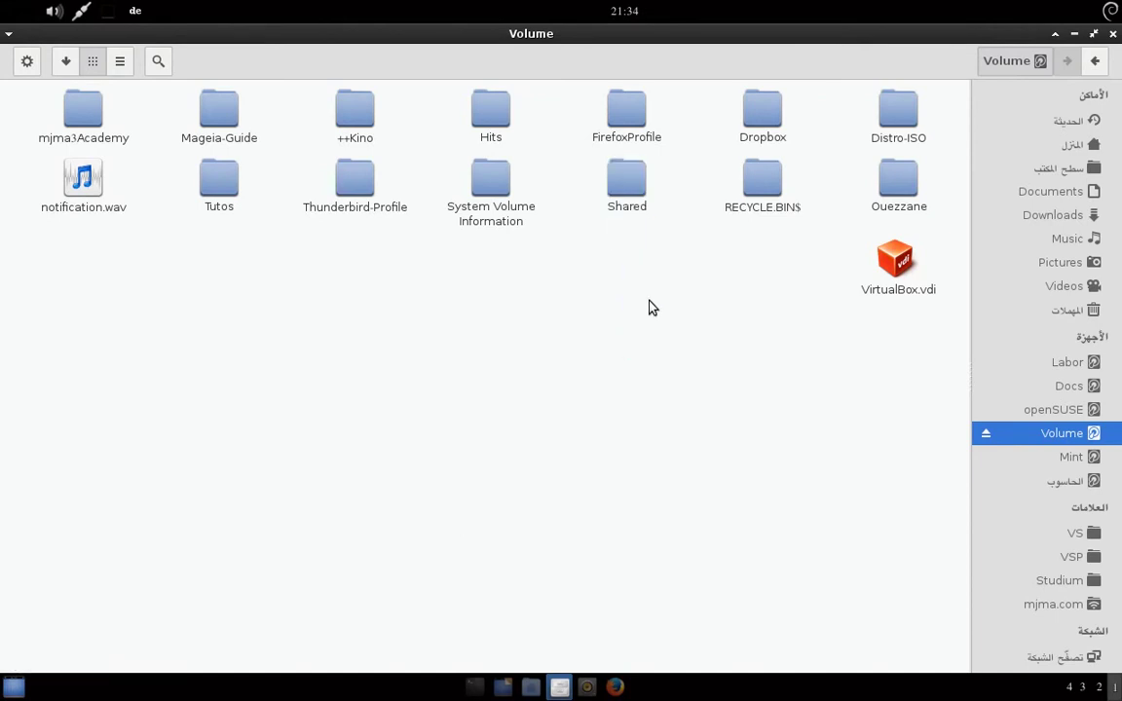
Step: Go to the home folder and show its hidden files
{"action": "left_click", "coordinate": [1054, 147]}
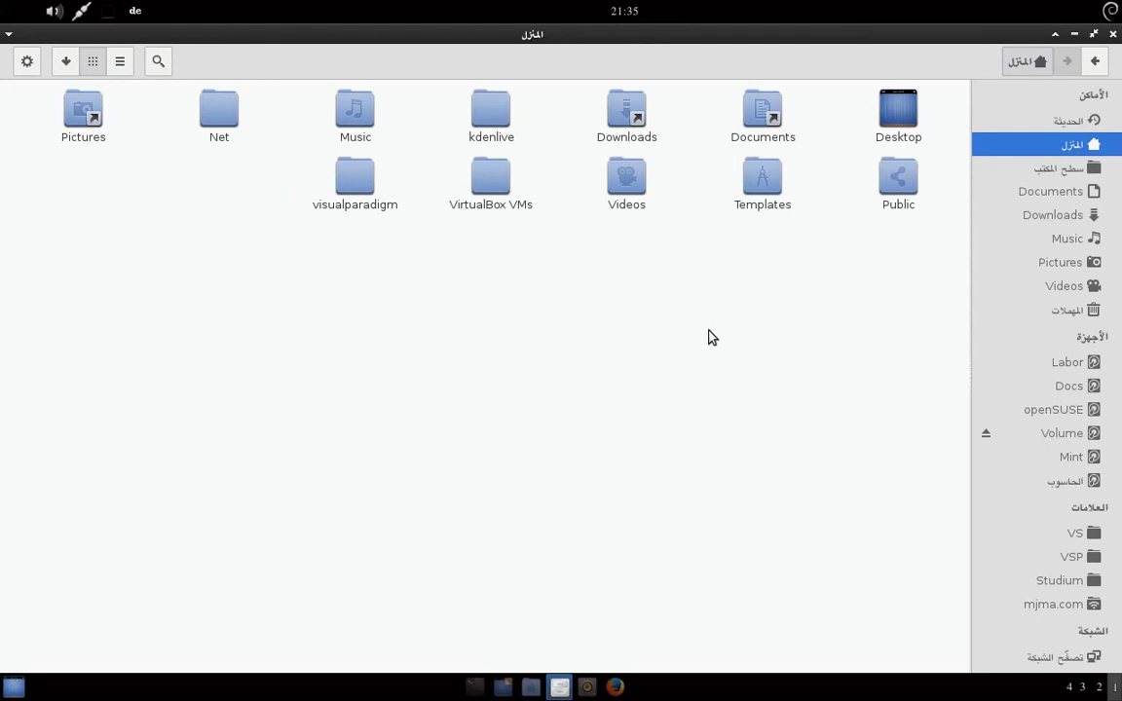
{"action": "key", "text": "ctrl+h"}
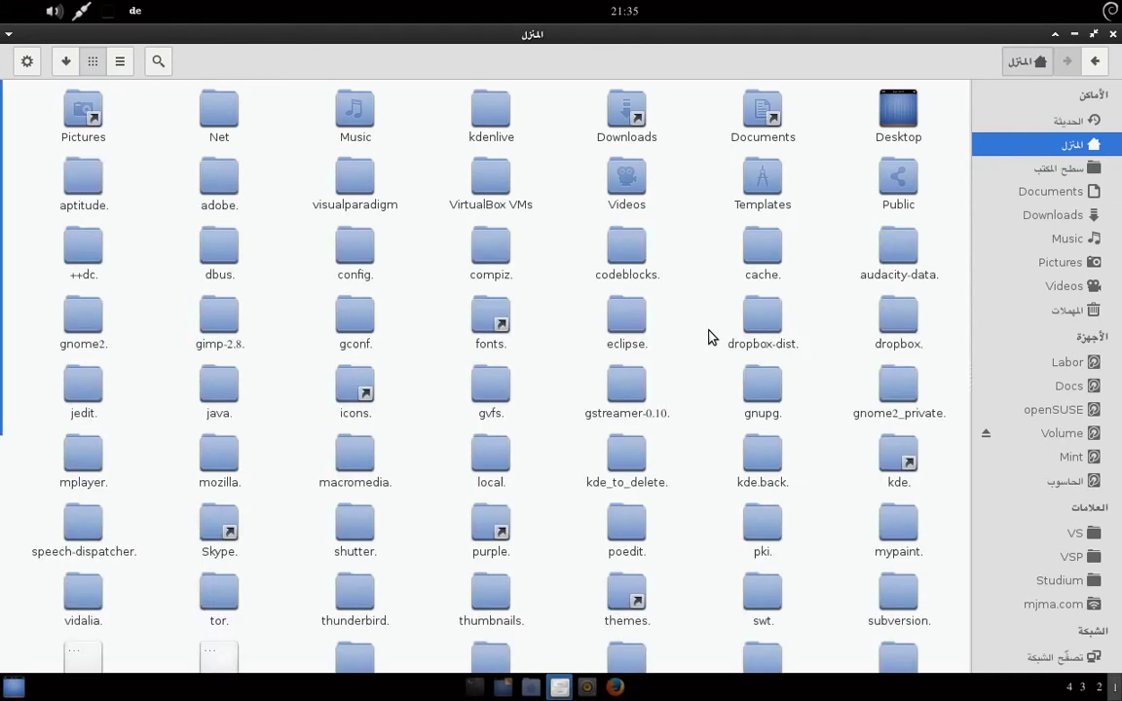
{"action": "left_click", "coordinate": [66, 58]}
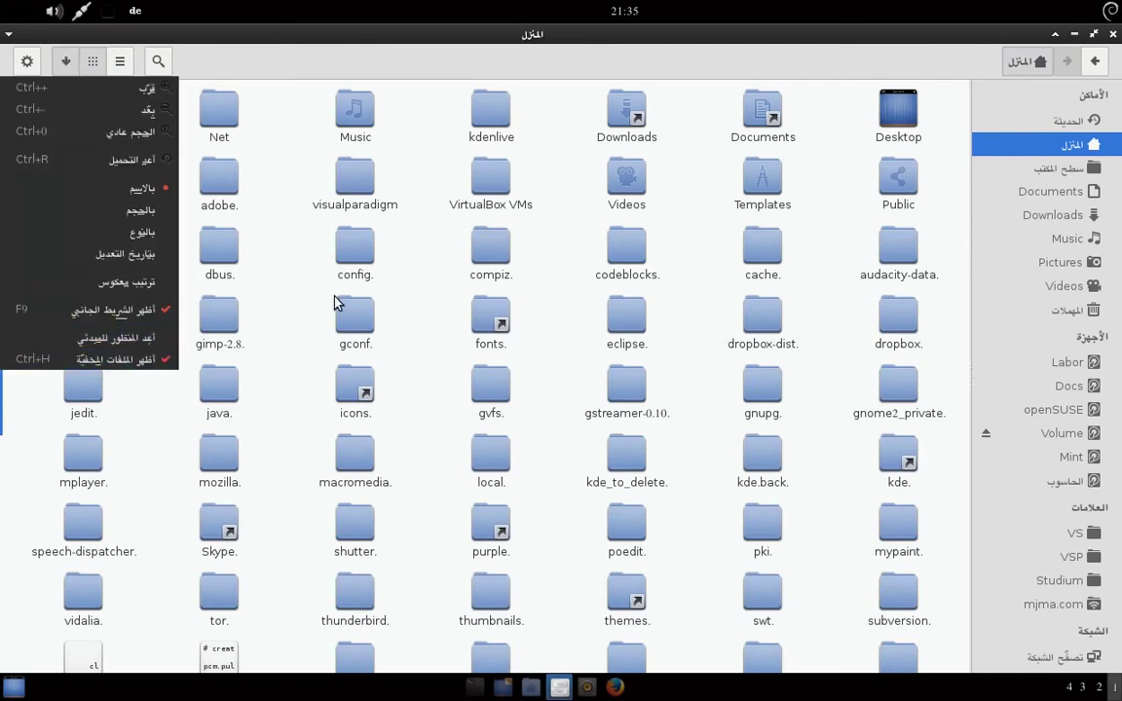
{"action": "left_click", "coordinate": [283, 270]}
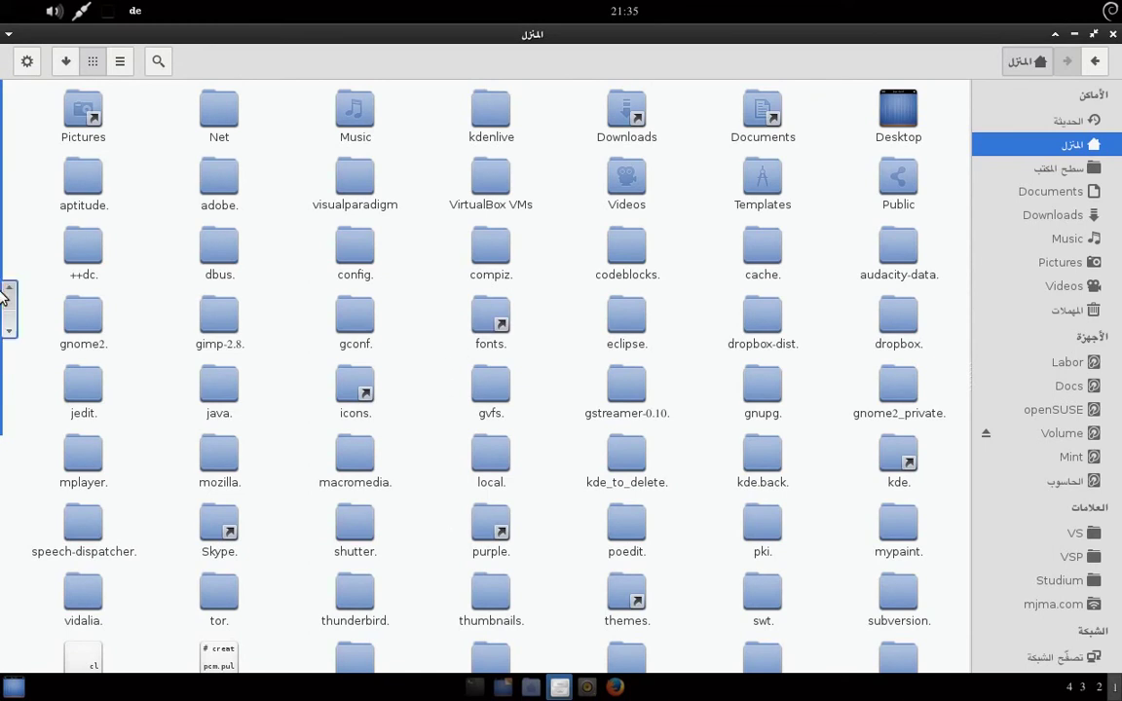
Step: Examine the hidden configuration folders in the home directory, including fonts, themes, Skype, purple, mozilla and kde, for link markers
{"action": "scroll", "coordinate": [831, 364], "scroll_direction": "down", "scroll_amount": 3}
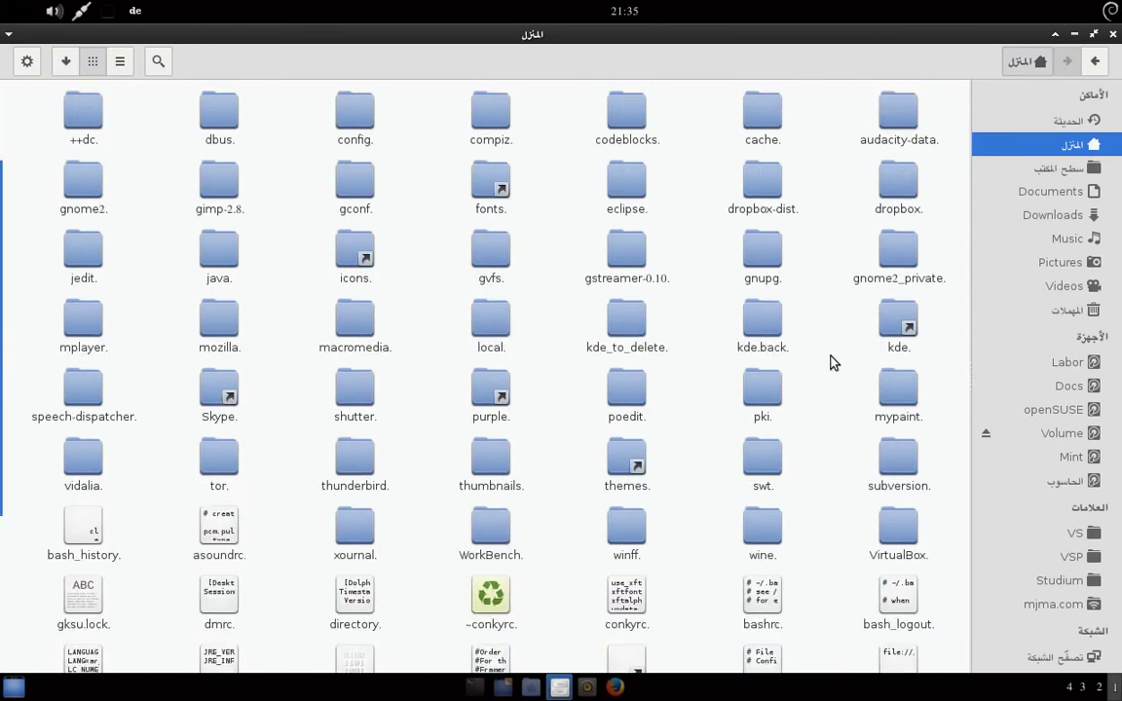
{"action": "scroll", "coordinate": [833, 362], "scroll_direction": "up", "scroll_amount": 1}
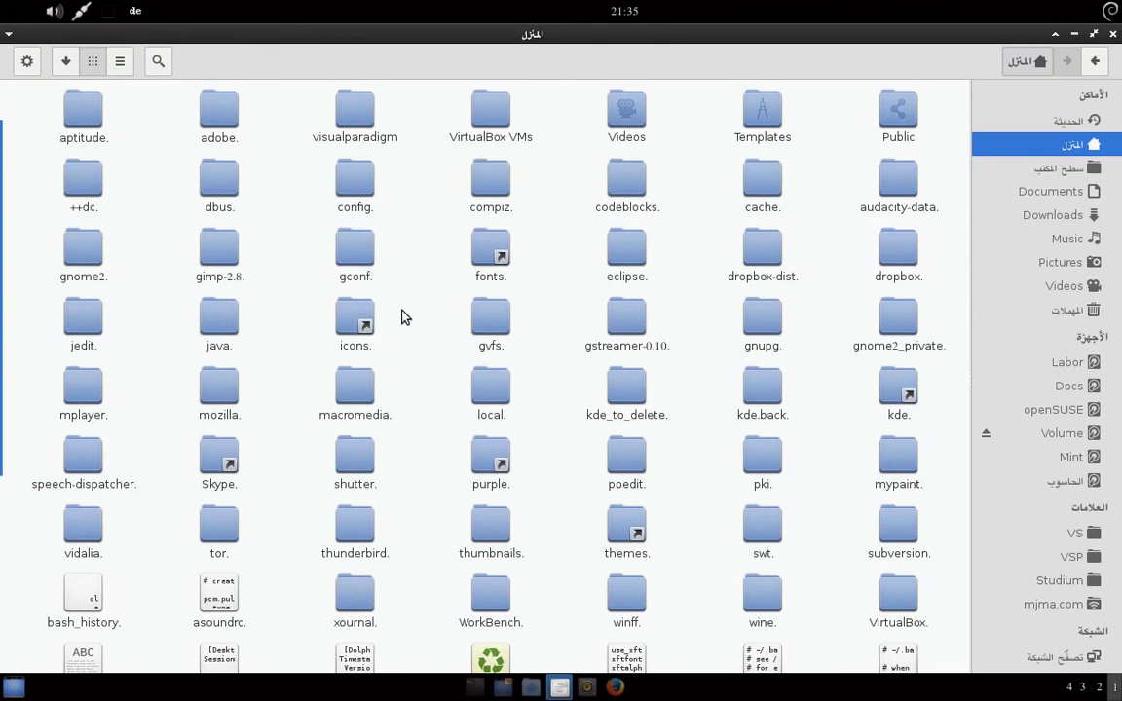
{"action": "left_click", "coordinate": [499, 253]}
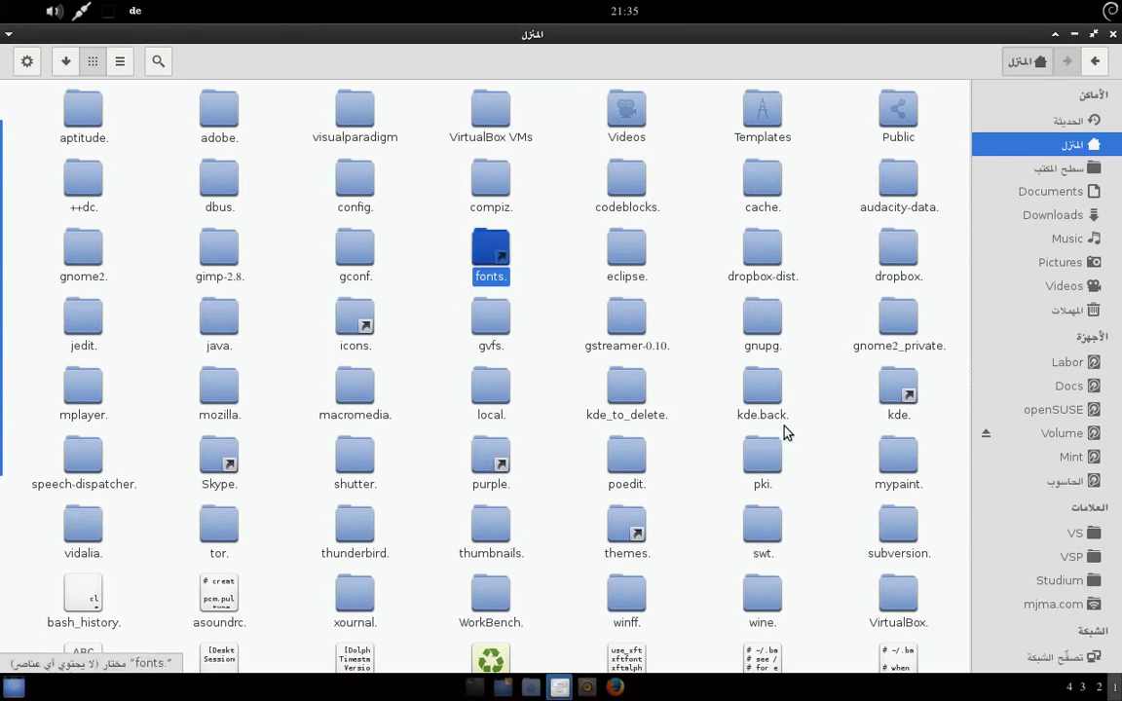
{"action": "left_click", "coordinate": [628, 527]}
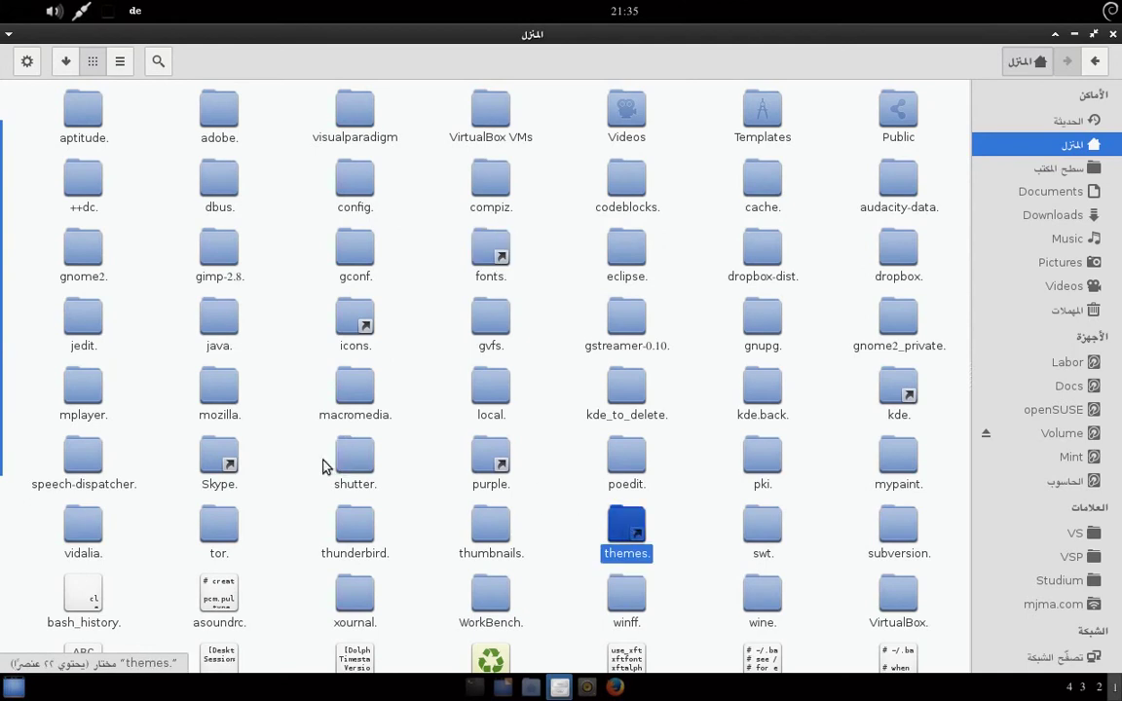
{"action": "left_click", "coordinate": [219, 456]}
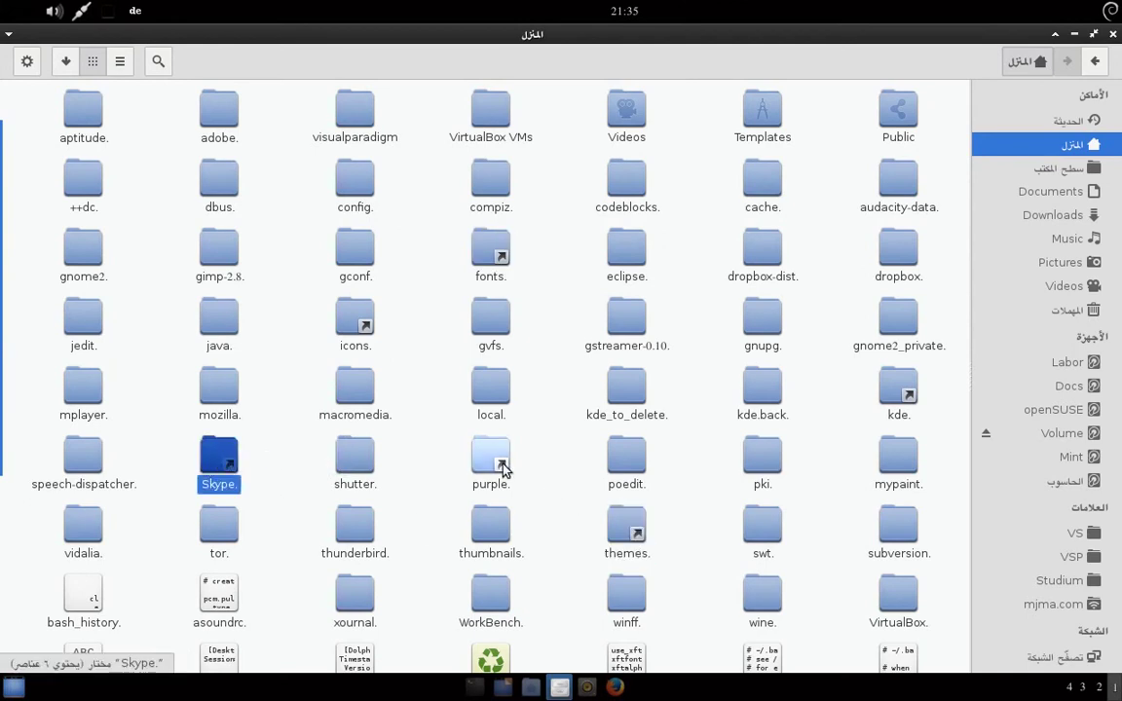
{"action": "left_click", "coordinate": [502, 469]}
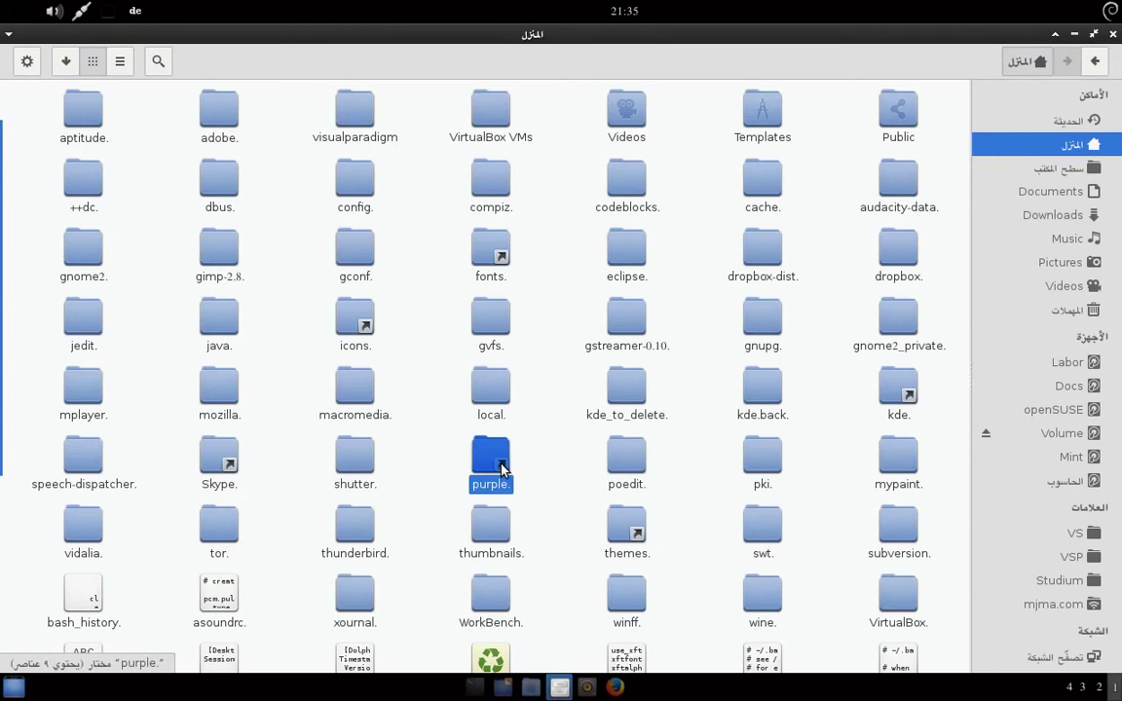
{"action": "left_click", "coordinate": [234, 405]}
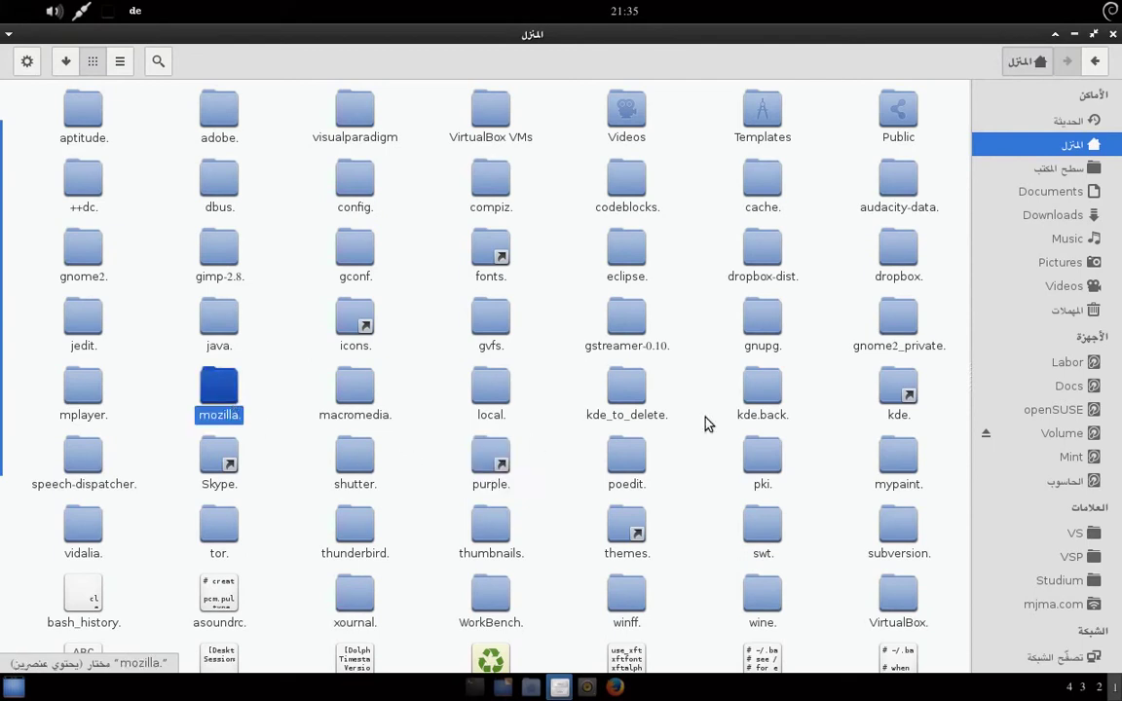
{"action": "left_click", "coordinate": [950, 395]}
{"action": "left_click", "coordinate": [898, 388]}
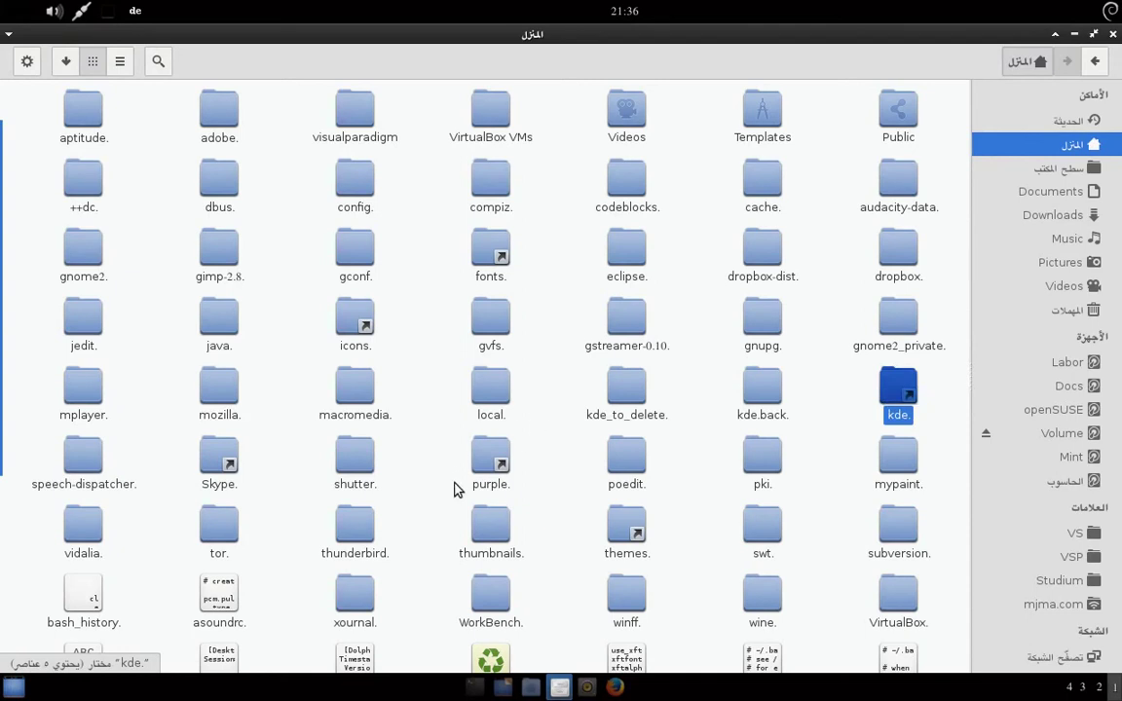
Step: Select the Pictures, Music, Downloads and Documents folders in the home directory to compare them, then clear the selection
{"action": "scroll", "coordinate": [565, 351], "scroll_direction": "up", "scroll_amount": 1}
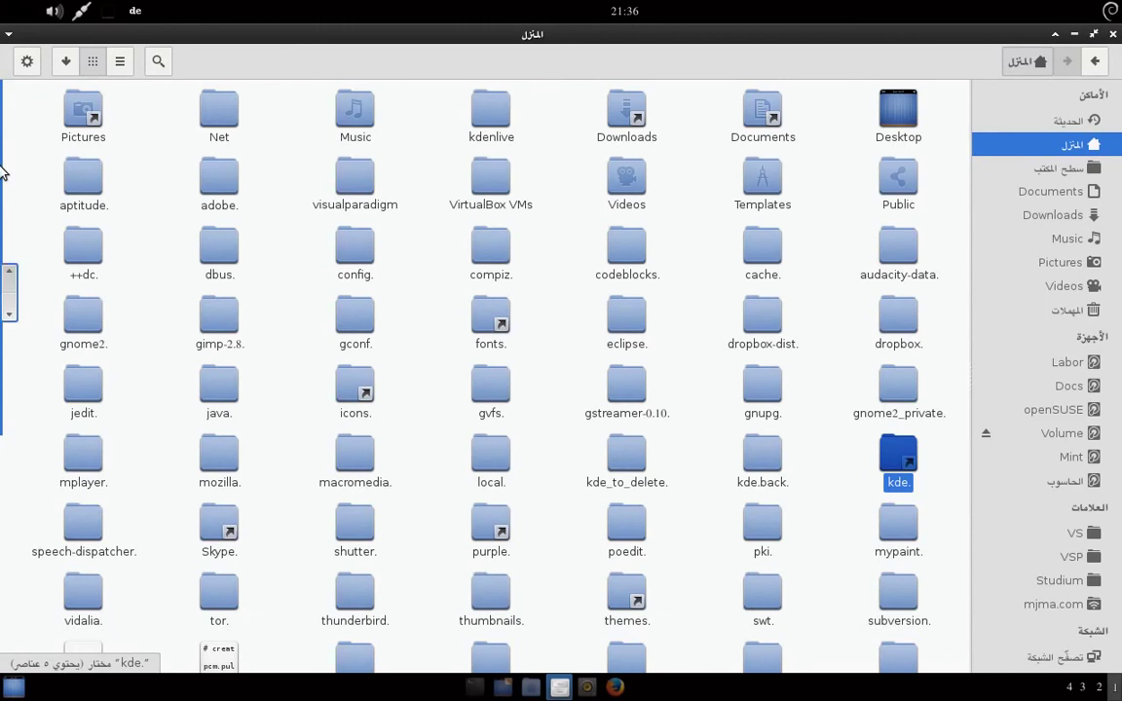
{"action": "left_click", "coordinate": [90, 109]}
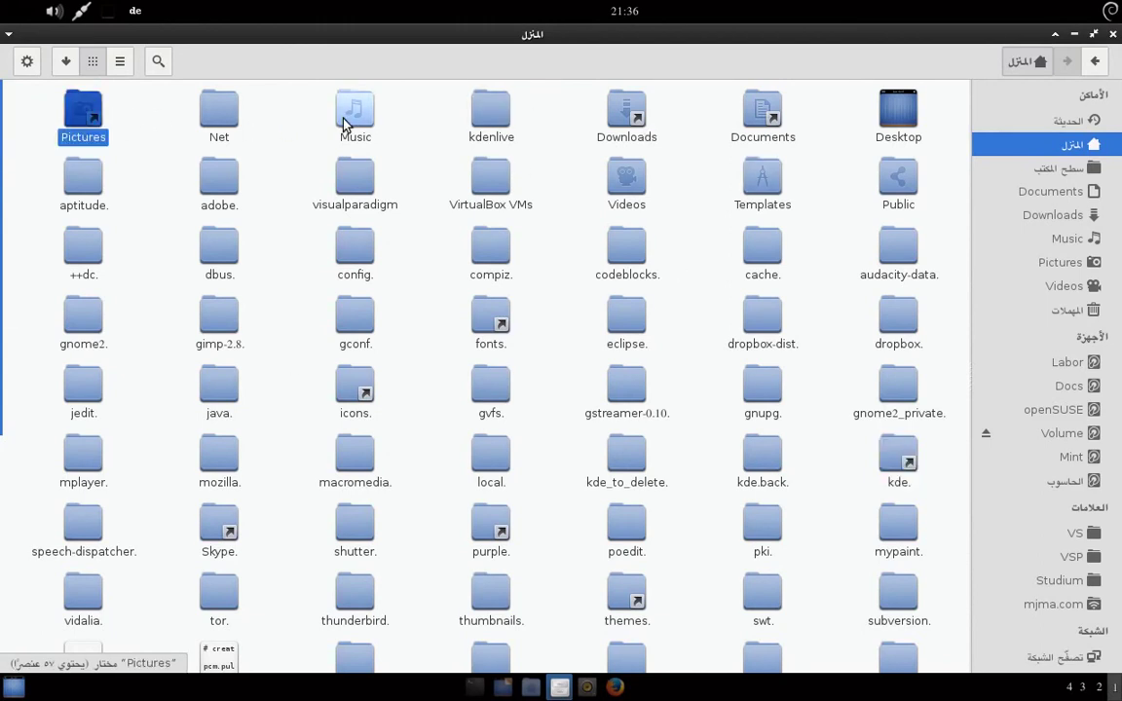
{"action": "left_click", "coordinate": [342, 122], "text": "ctrl"}
{"action": "left_click", "coordinate": [643, 137], "text": "ctrl"}
{"action": "left_click", "coordinate": [758, 115], "text": "ctrl"}
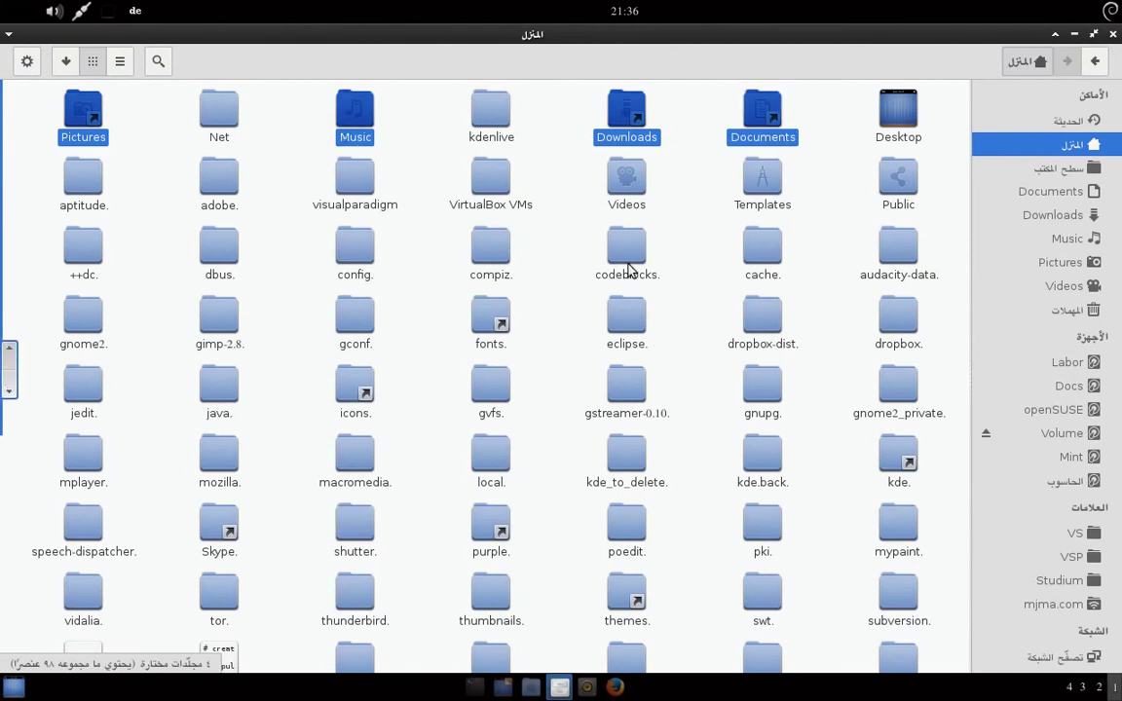
{"action": "scroll", "coordinate": [390, 350], "scroll_direction": "down", "scroll_amount": 4}
{"action": "scroll", "coordinate": [473, 402], "scroll_direction": "up", "scroll_amount": 4}
{"action": "left_click", "coordinate": [425, 308]}
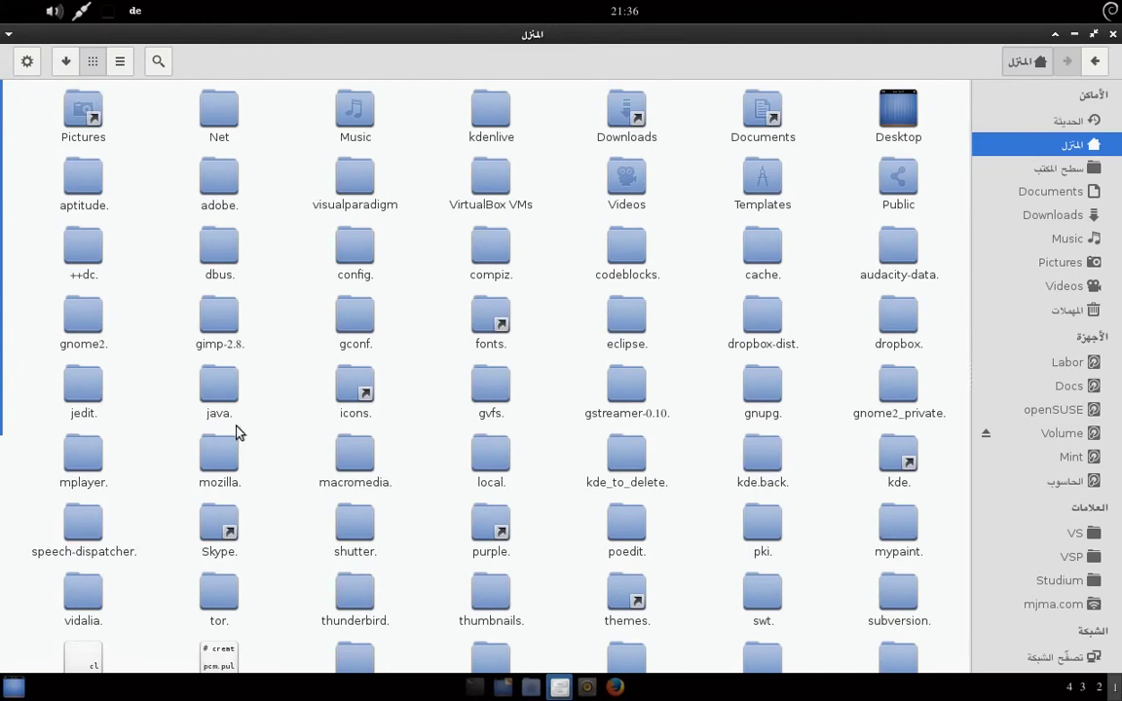
Step: Copy the Music folder from the home directory into the Shared folder on the Volume drive
{"action": "left_click", "coordinate": [363, 120]}
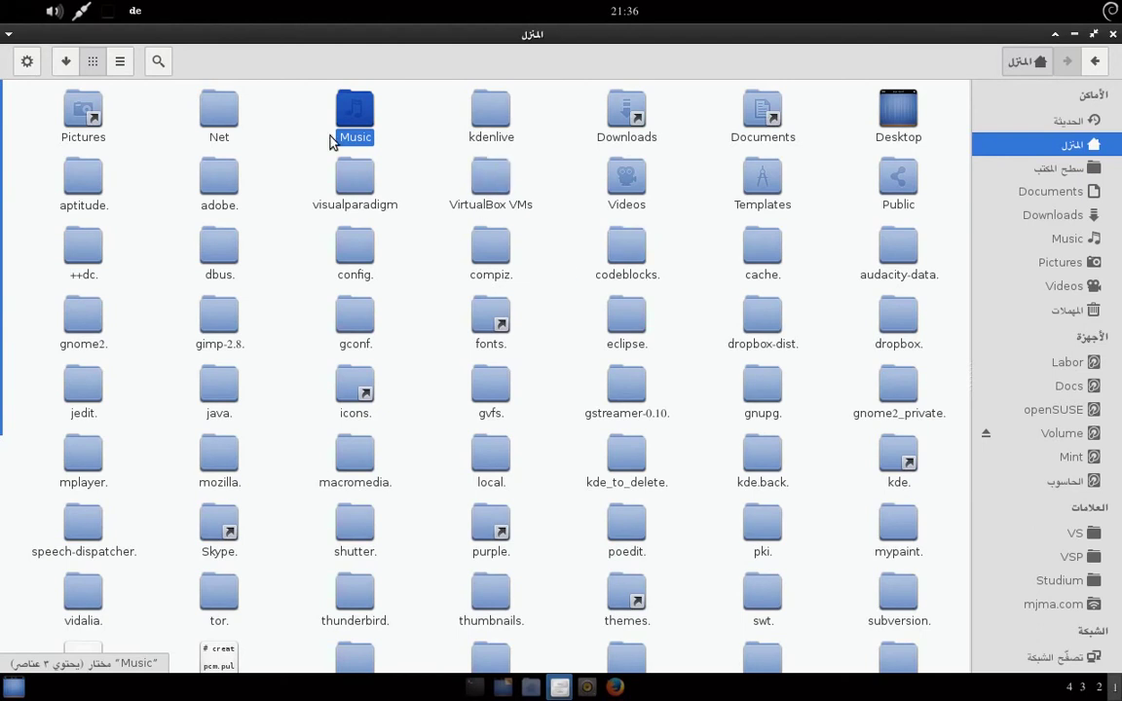
{"action": "left_click", "coordinate": [1071, 433]}
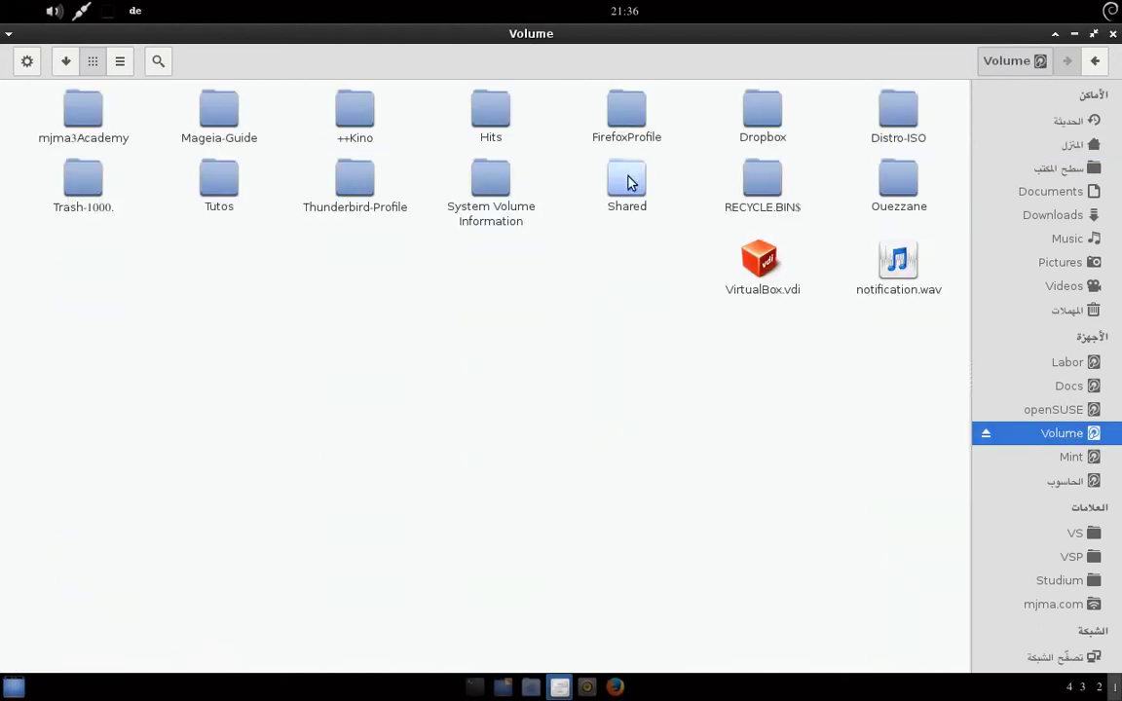
{"action": "double_click", "coordinate": [627, 181]}
{"action": "key", "text": "ctrl+v"}
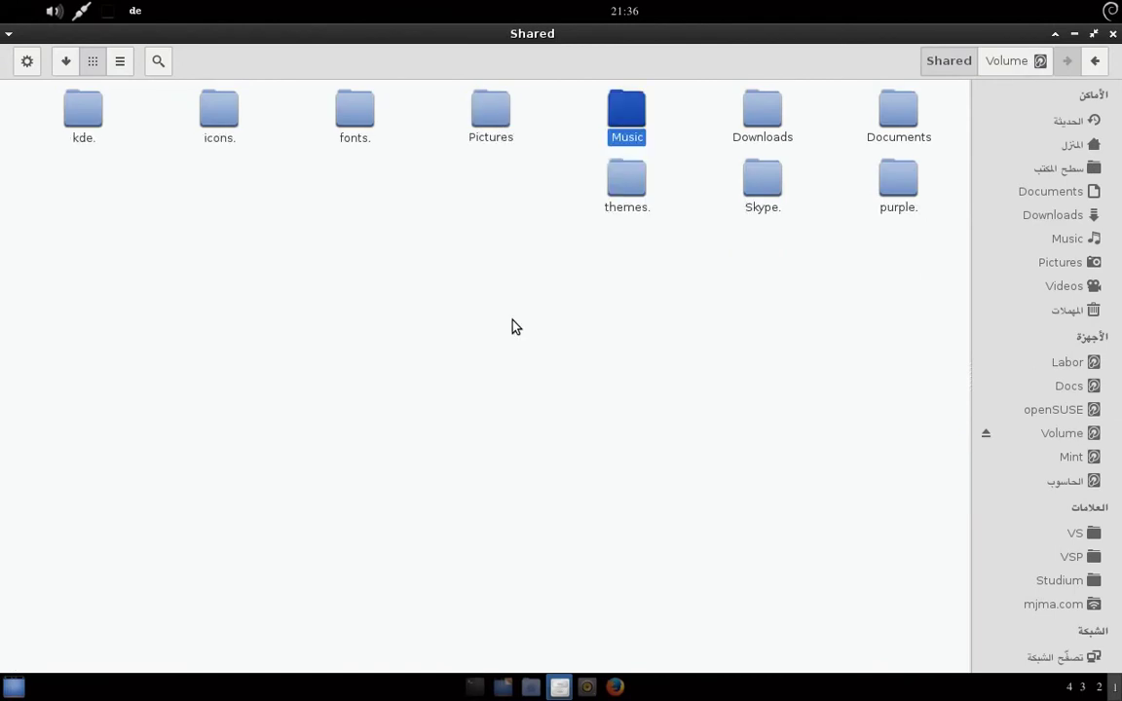
{"action": "left_click", "coordinate": [515, 327]}
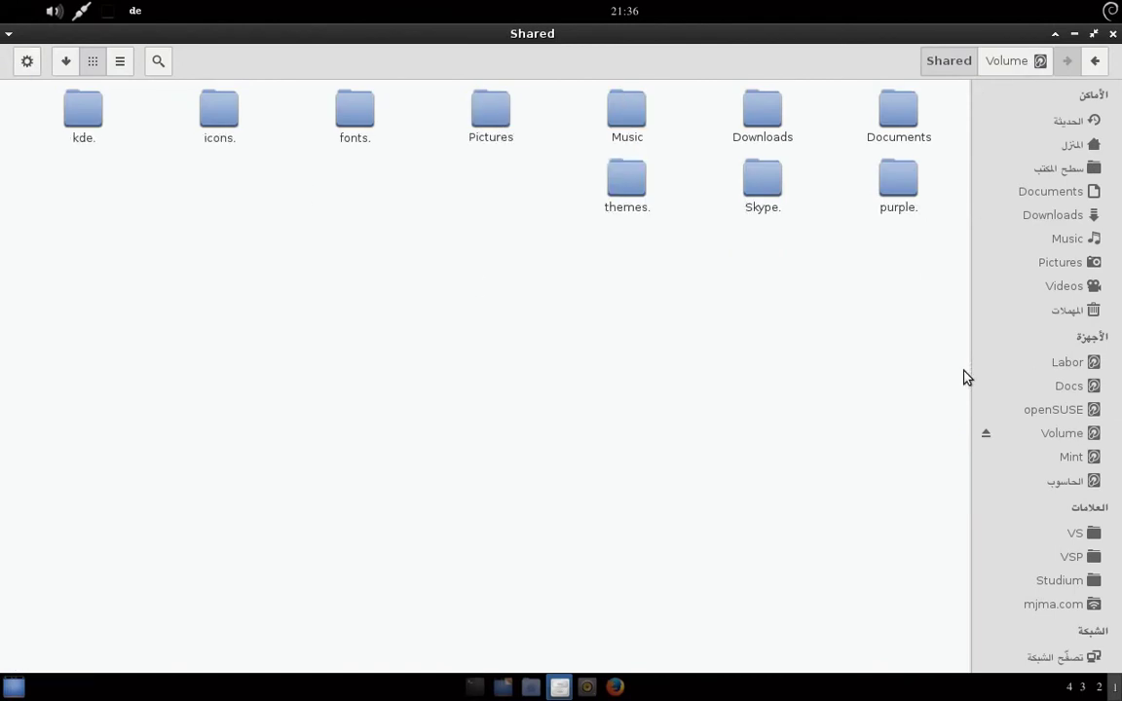
Step: Create a link to the Music folder inside the Shared folder and select that link
{"action": "right_click", "coordinate": [624, 114]}
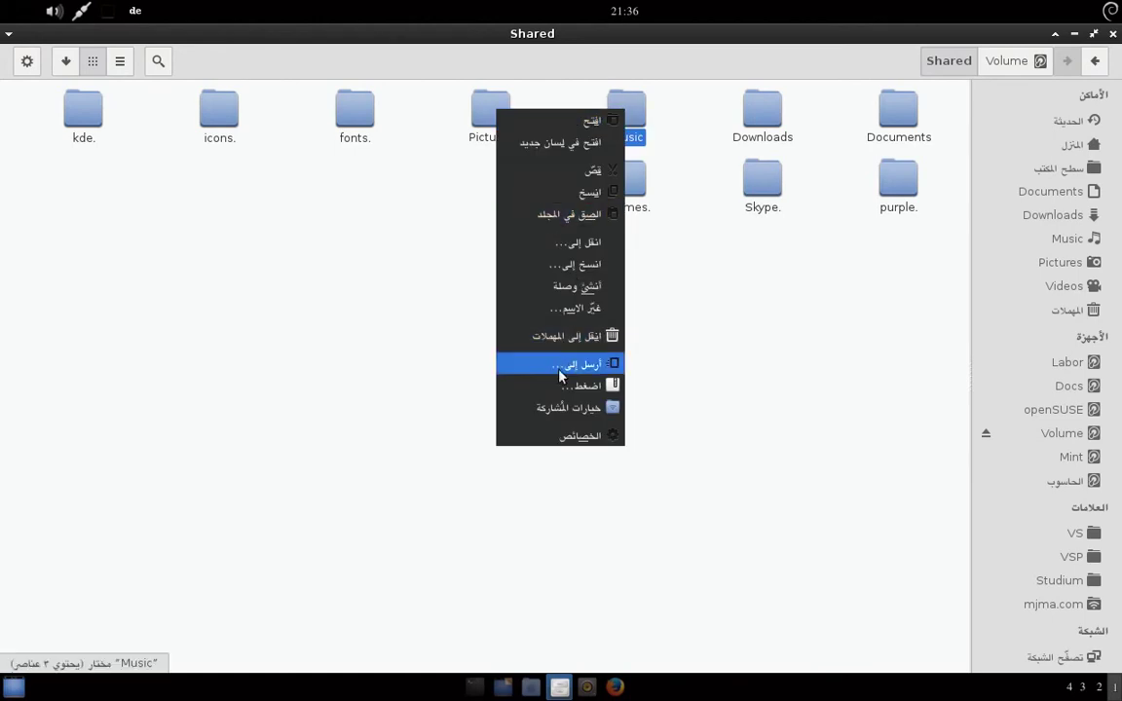
{"action": "left_click", "coordinate": [535, 286]}
{"action": "left_click", "coordinate": [581, 294]}
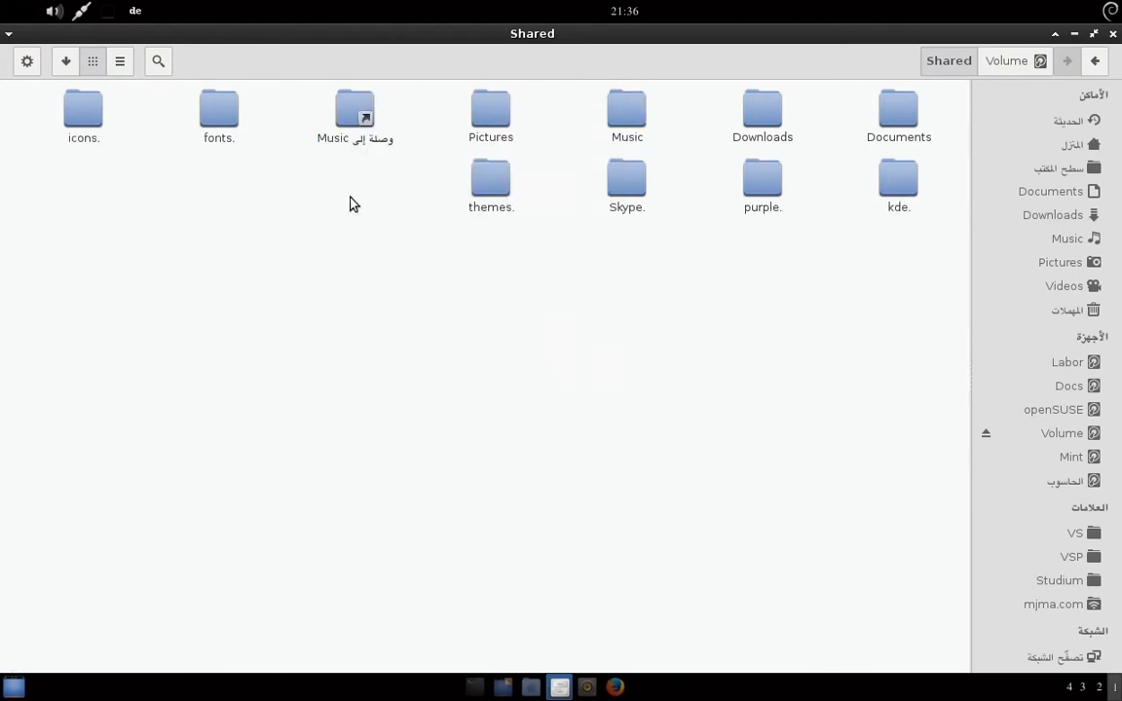
{"action": "left_click_drag", "start_coordinate": [416, 118], "coordinate": [269, 116]}
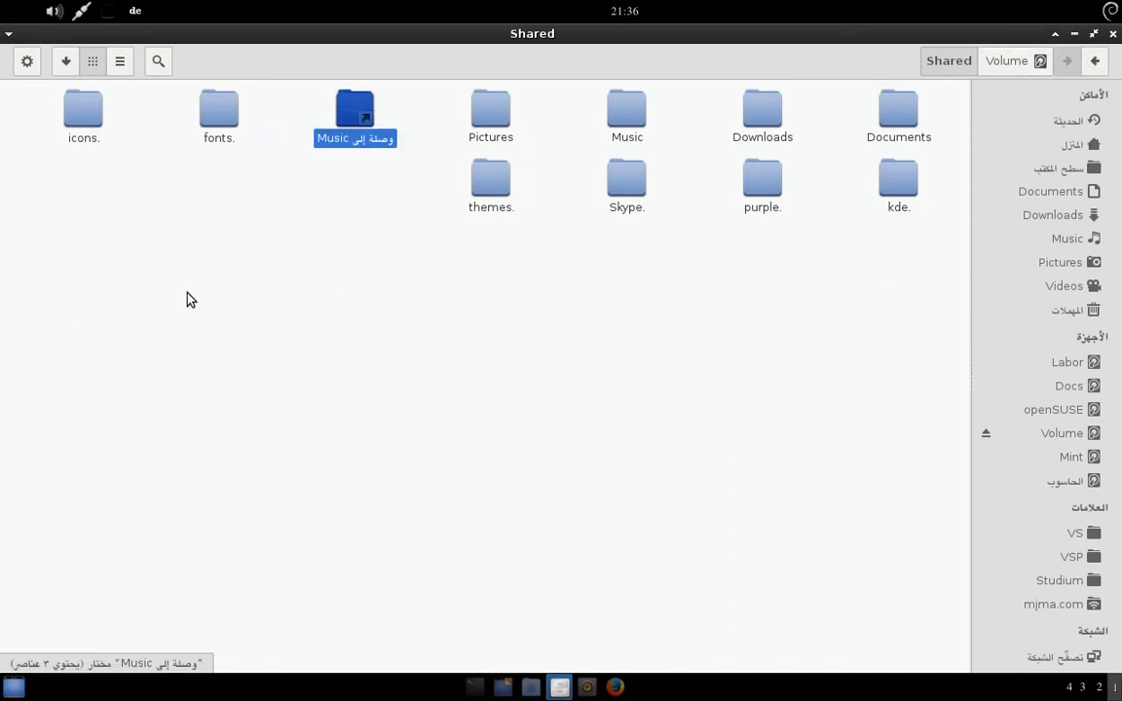
{"action": "left_click", "coordinate": [363, 293]}
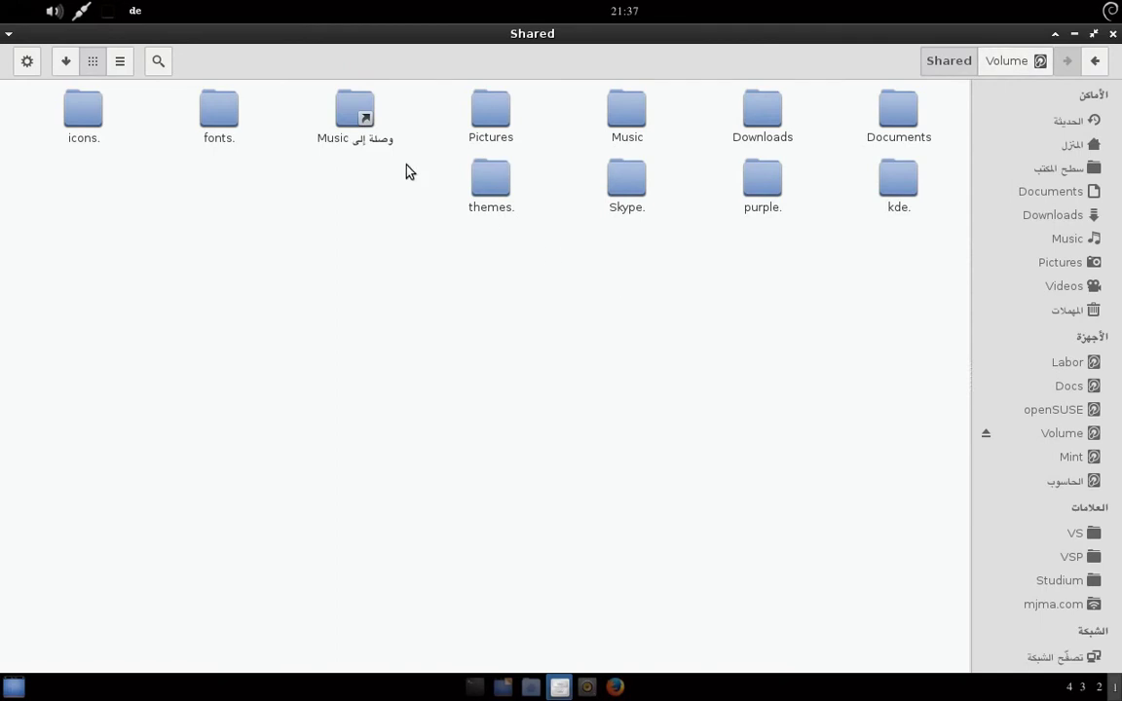
{"action": "left_click_drag", "start_coordinate": [383, 195], "coordinate": [356, 132]}
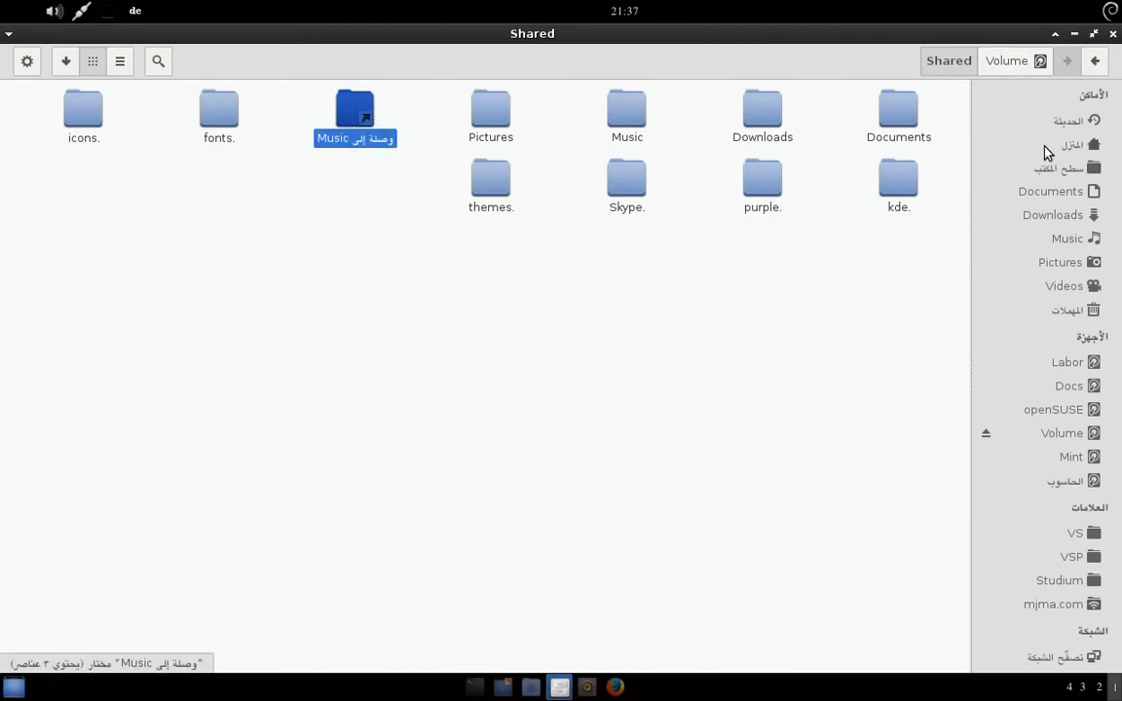
Step: Permanently delete the original Music folder from the home directory and paste the Music link from Shared there
{"action": "left_click", "coordinate": [1043, 148]}
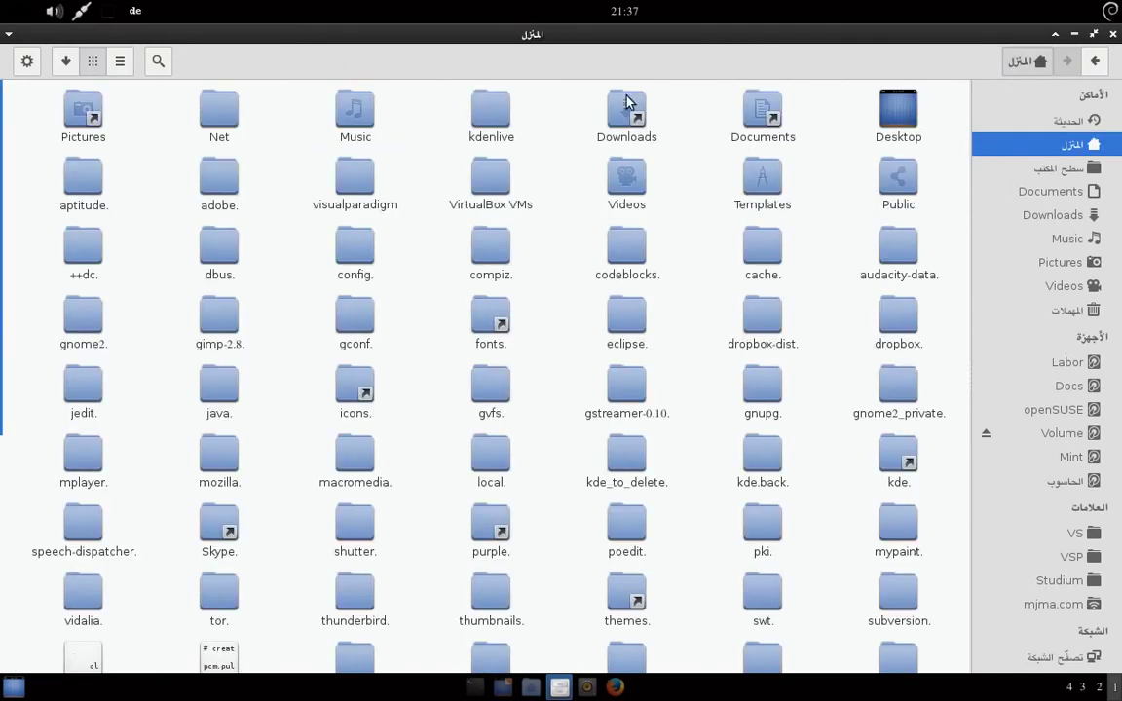
{"action": "left_click", "coordinate": [343, 140]}
{"action": "key", "text": "shift+Delete"}
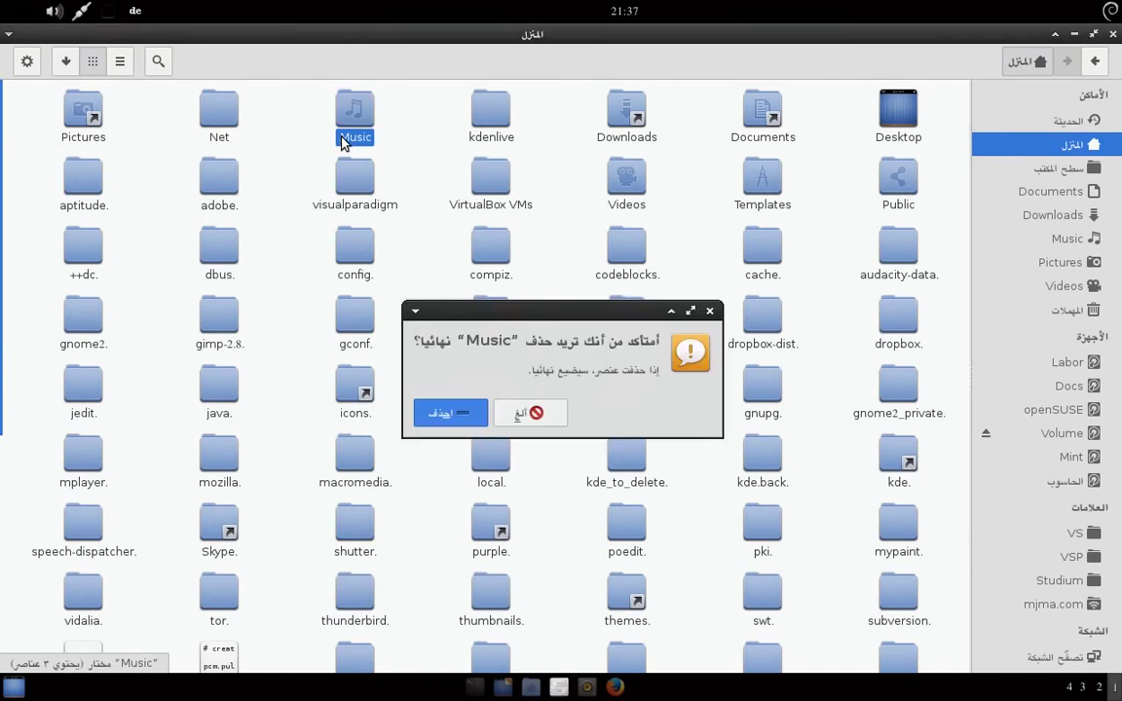
{"action": "key", "text": "Return"}
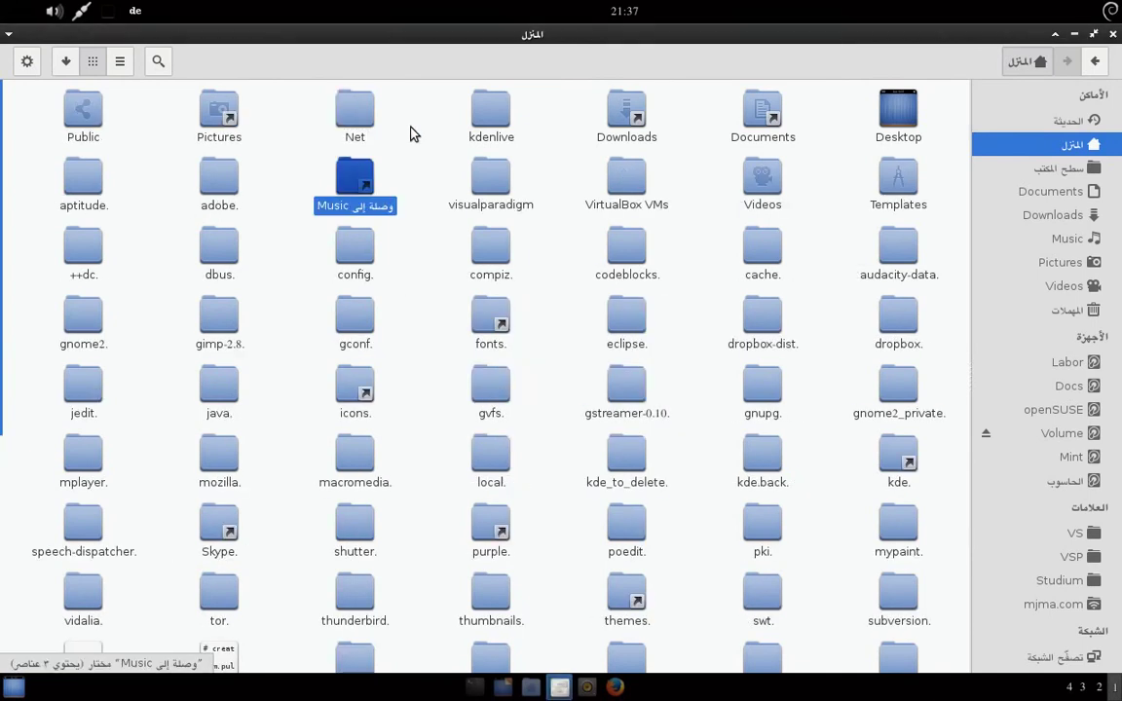
Step: Rename the pasted link in the home directory to Music and open it to check its target
{"action": "key", "text": "F2"}
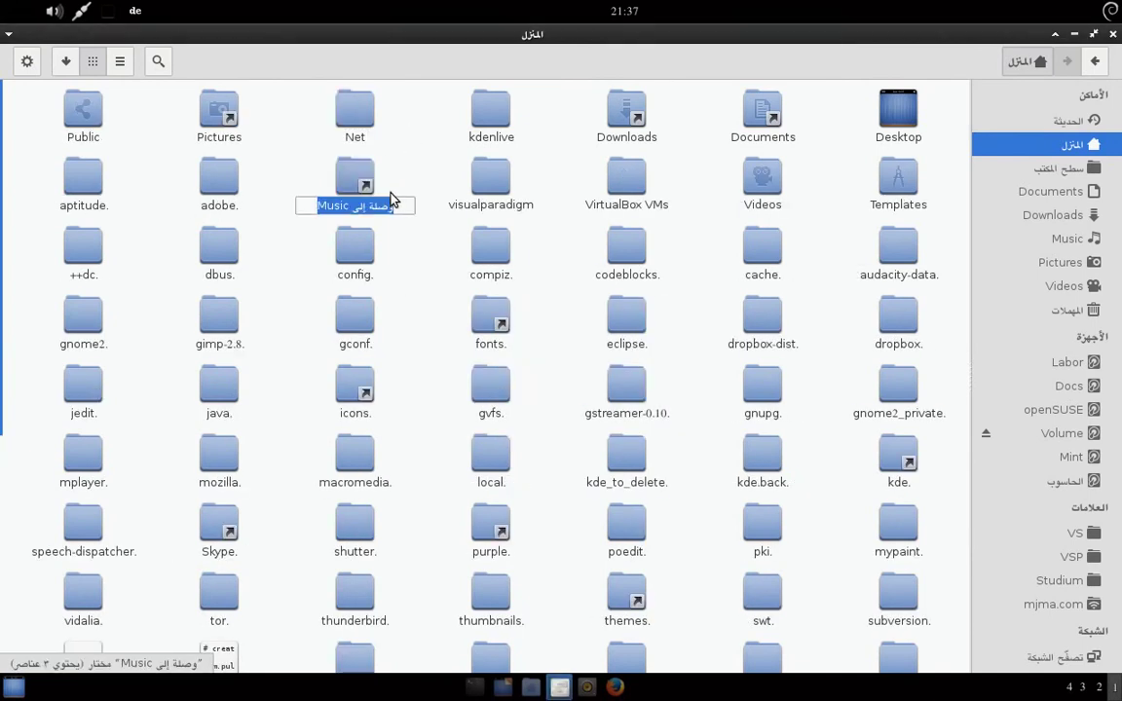
{"action": "double_click", "coordinate": [361, 201]}
{"action": "left_click_drag", "start_coordinate": [360, 202], "coordinate": [535, 300]}
{"action": "key", "text": "BackSpace"}
{"action": "key", "text": "Return"}
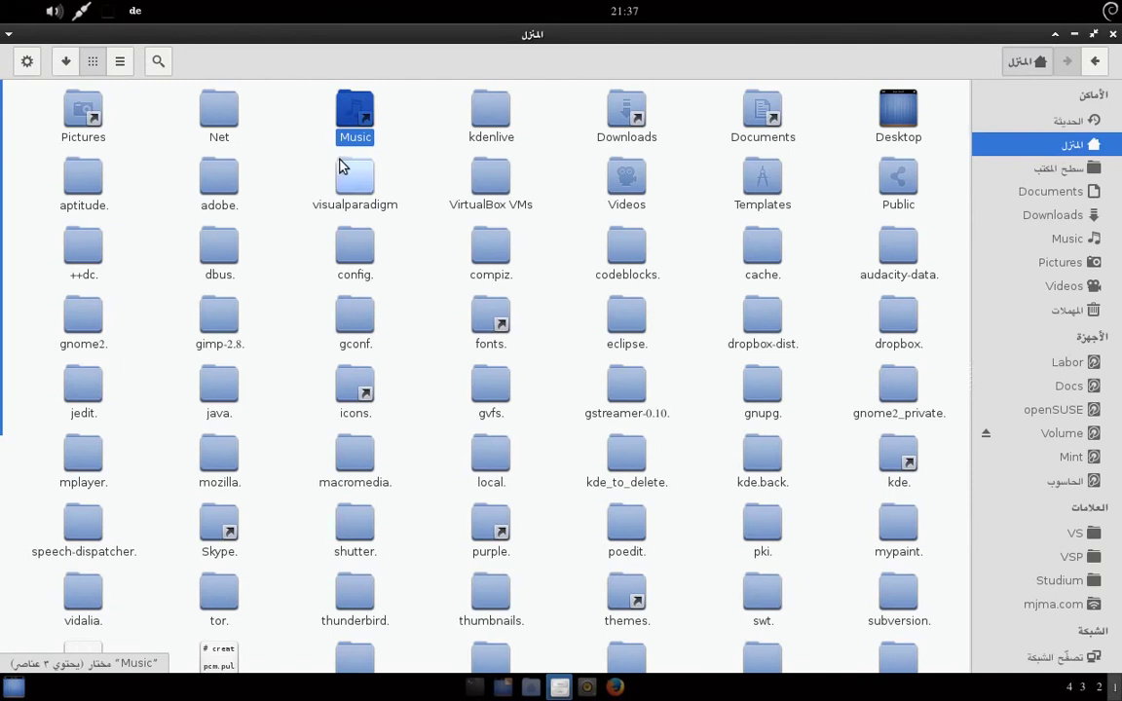
{"action": "left_click", "coordinate": [398, 142]}
{"action": "double_click", "coordinate": [357, 112]}
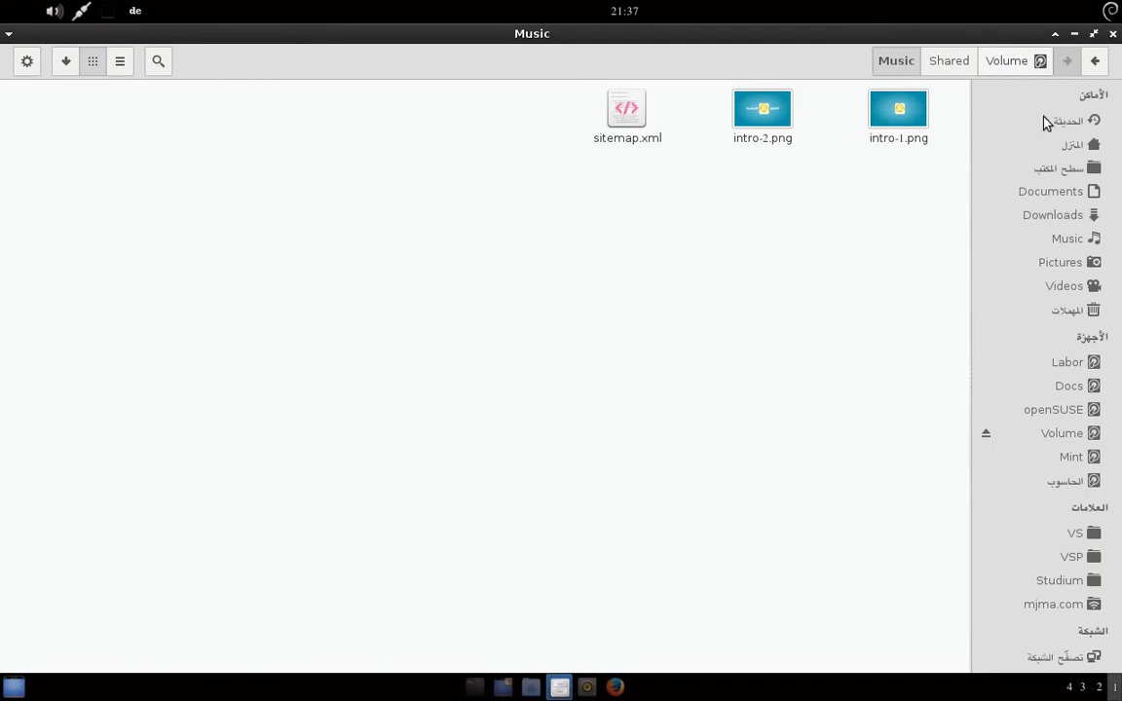
Step: Open the desktop background settings and browse the Pictures folder in the add-image chooser
{"action": "left_click", "coordinate": [1060, 434]}
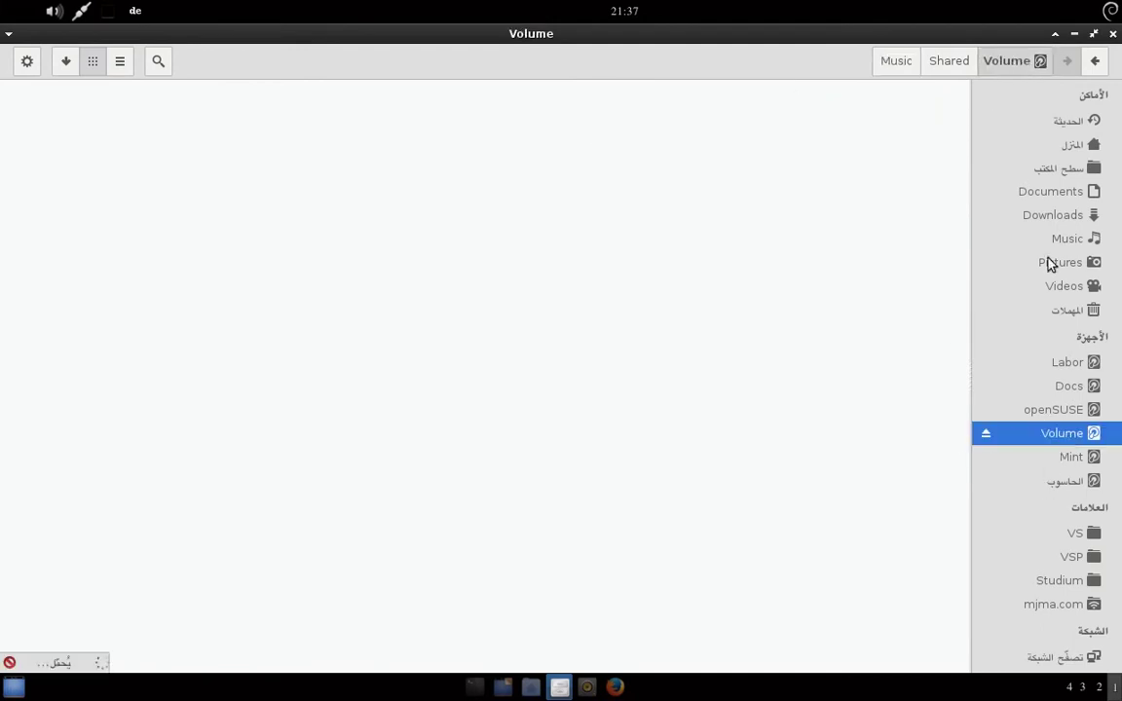
{"action": "left_click", "coordinate": [1073, 34]}
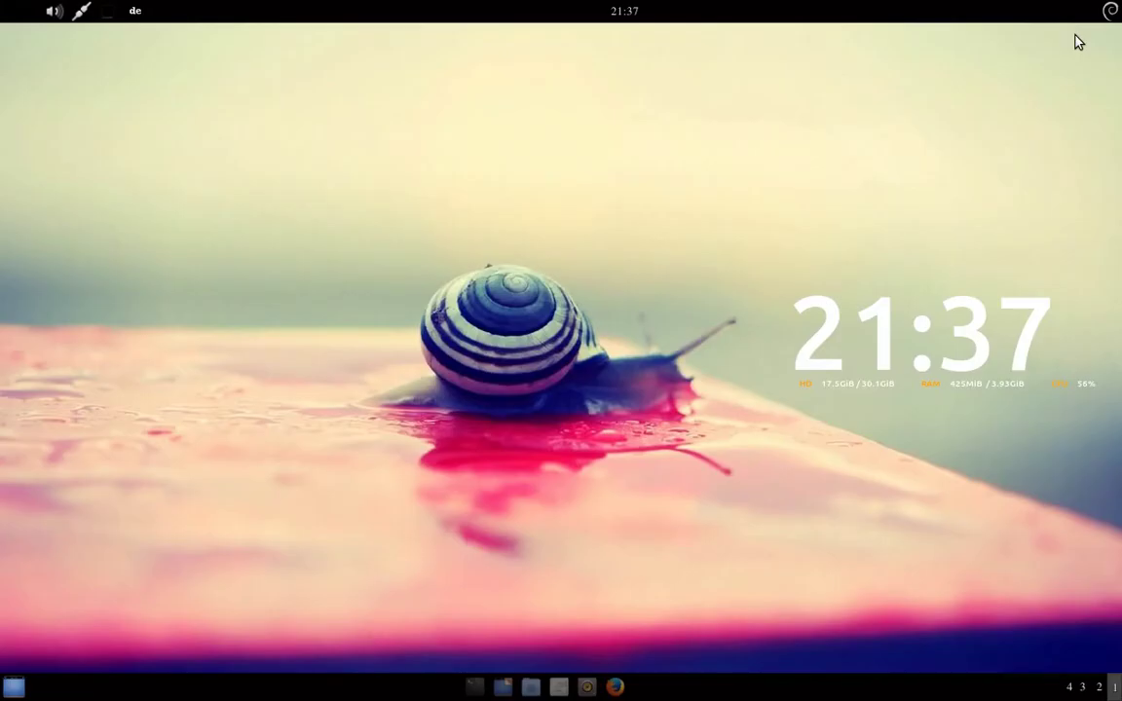
{"action": "right_click", "coordinate": [499, 214]}
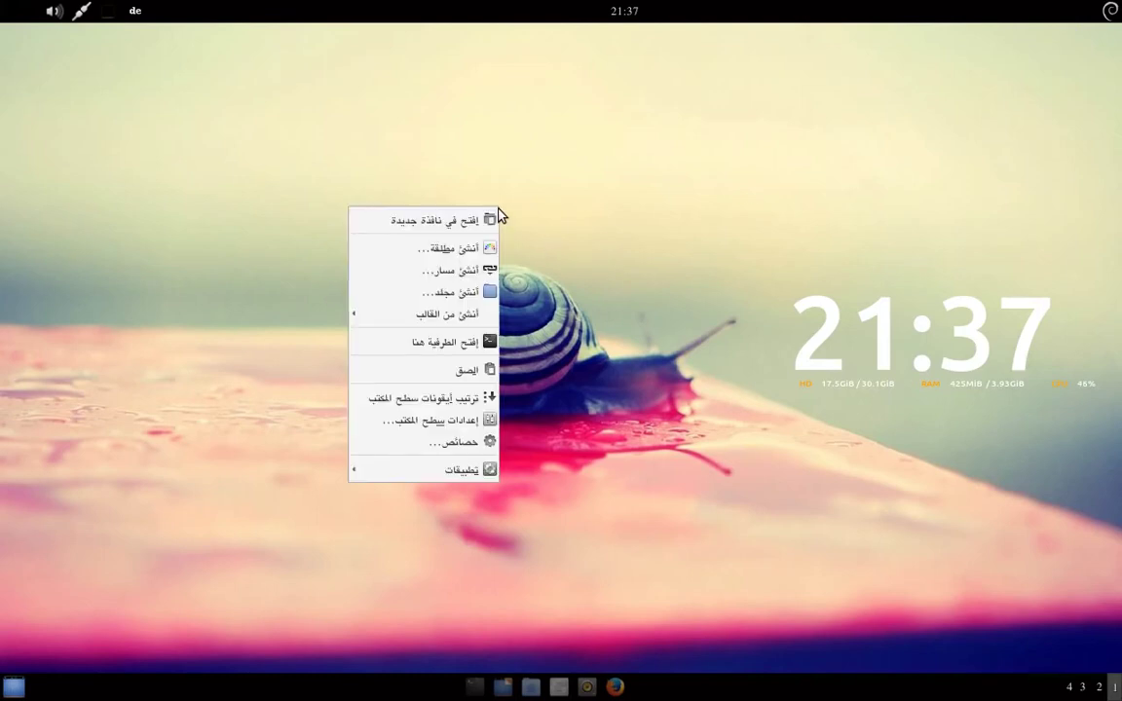
{"action": "left_click", "coordinate": [446, 426]}
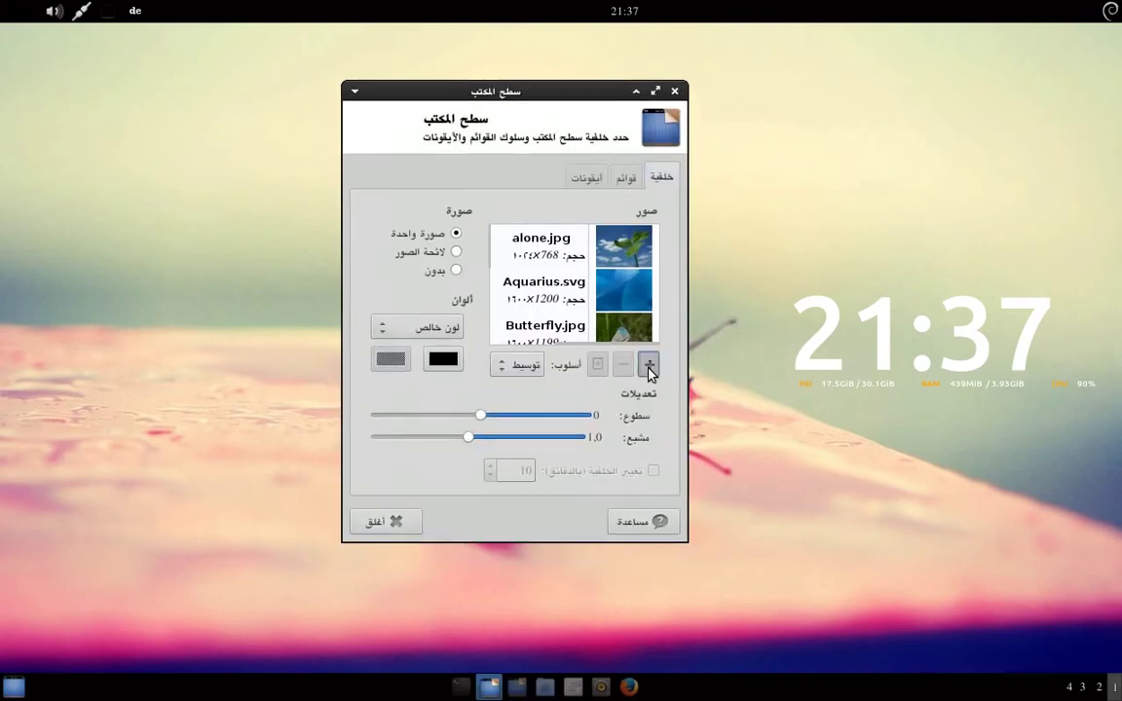
{"action": "left_click", "coordinate": [649, 366]}
{"action": "left_click", "coordinate": [813, 443]}
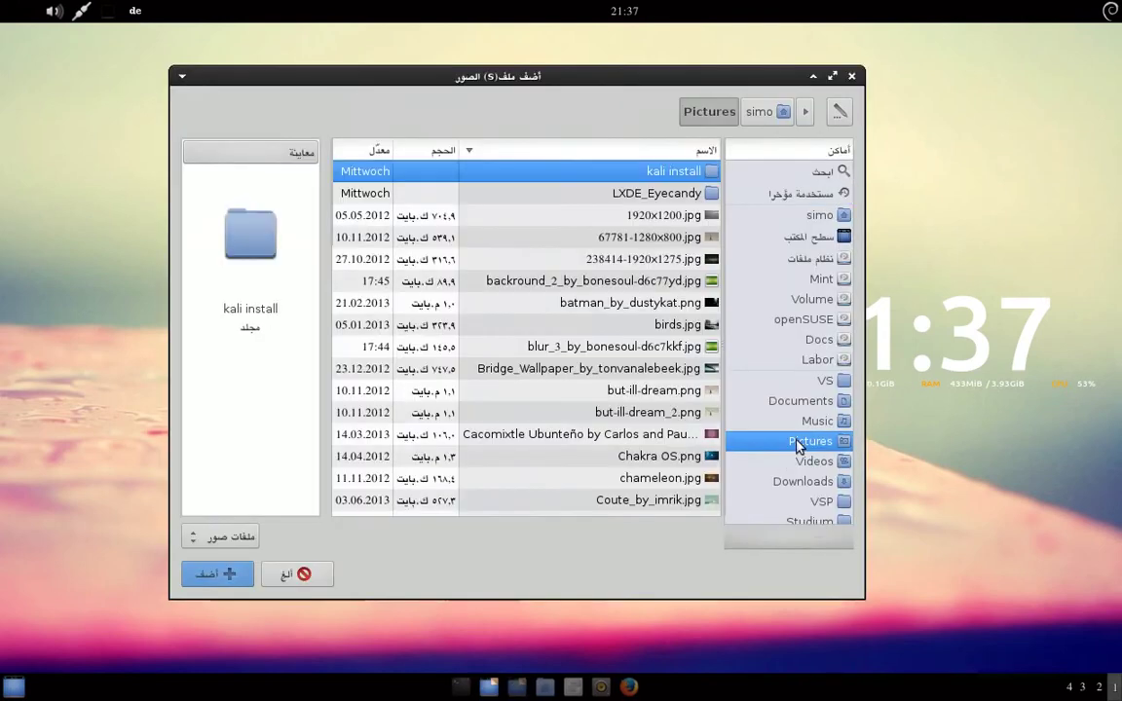
{"action": "scroll", "coordinate": [543, 253], "scroll_direction": "down", "scroll_amount": 15}
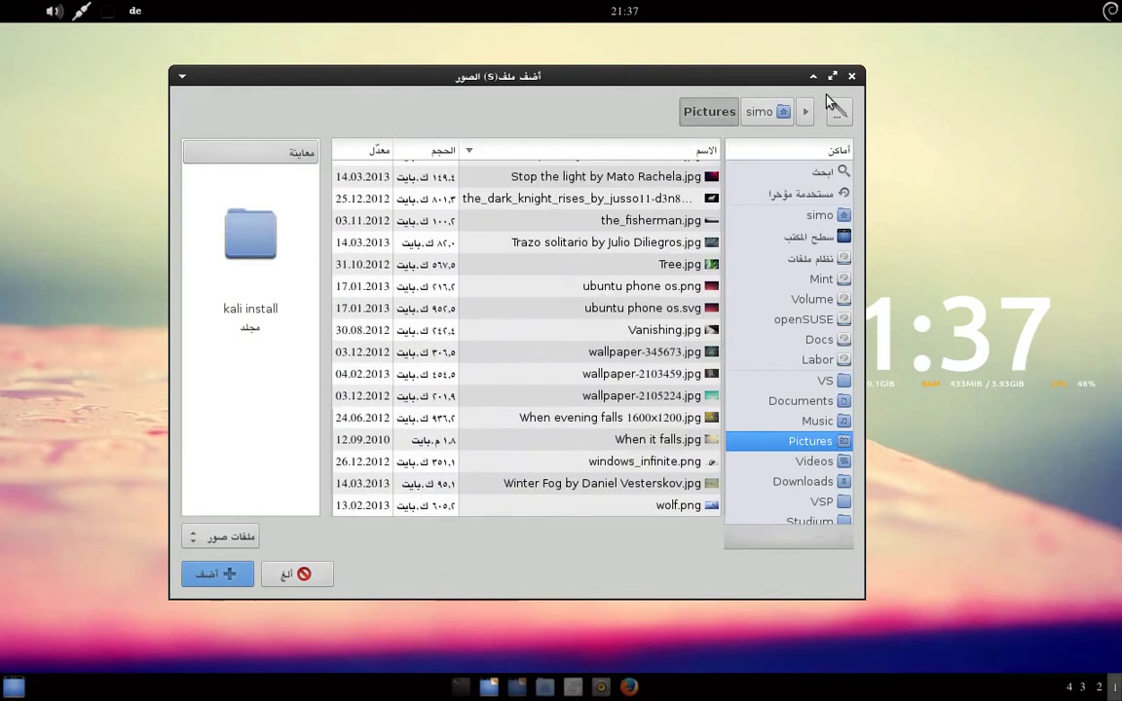
Step: Open the Pictures folder from the home directory to view its images, and close the wallpaper dialogs without adding any
{"action": "left_click", "coordinate": [576, 687]}
{"action": "left_click", "coordinate": [928, 188]}
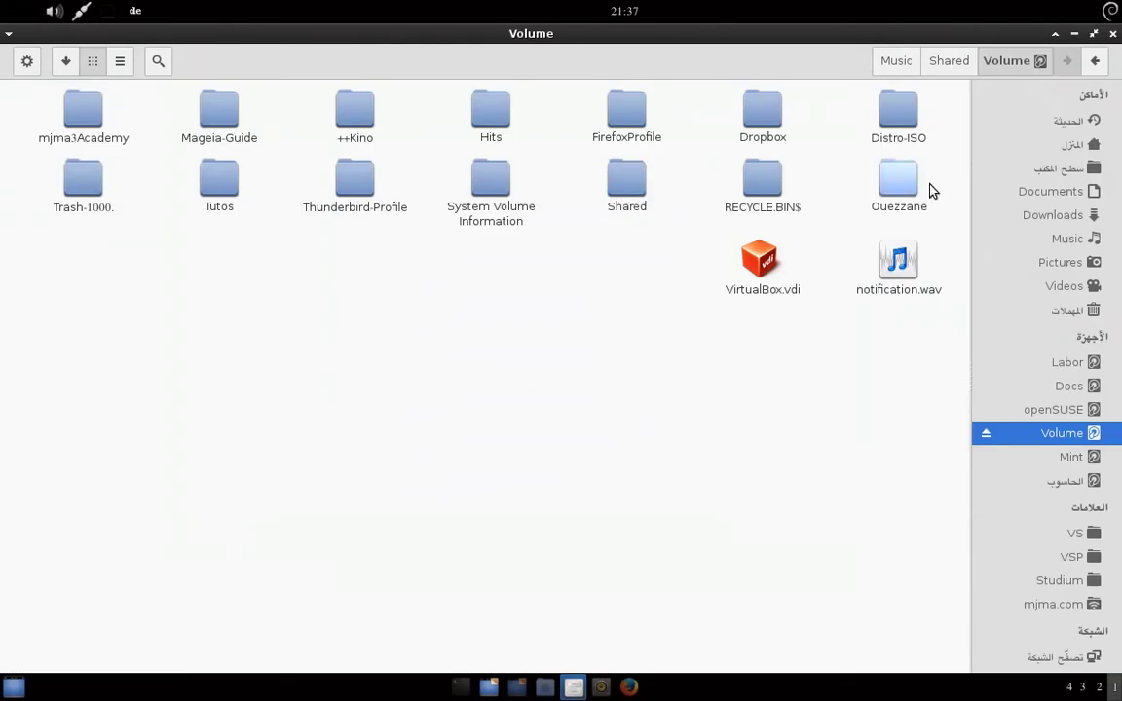
{"action": "left_click", "coordinate": [1048, 144]}
{"action": "double_click", "coordinate": [83, 113]}
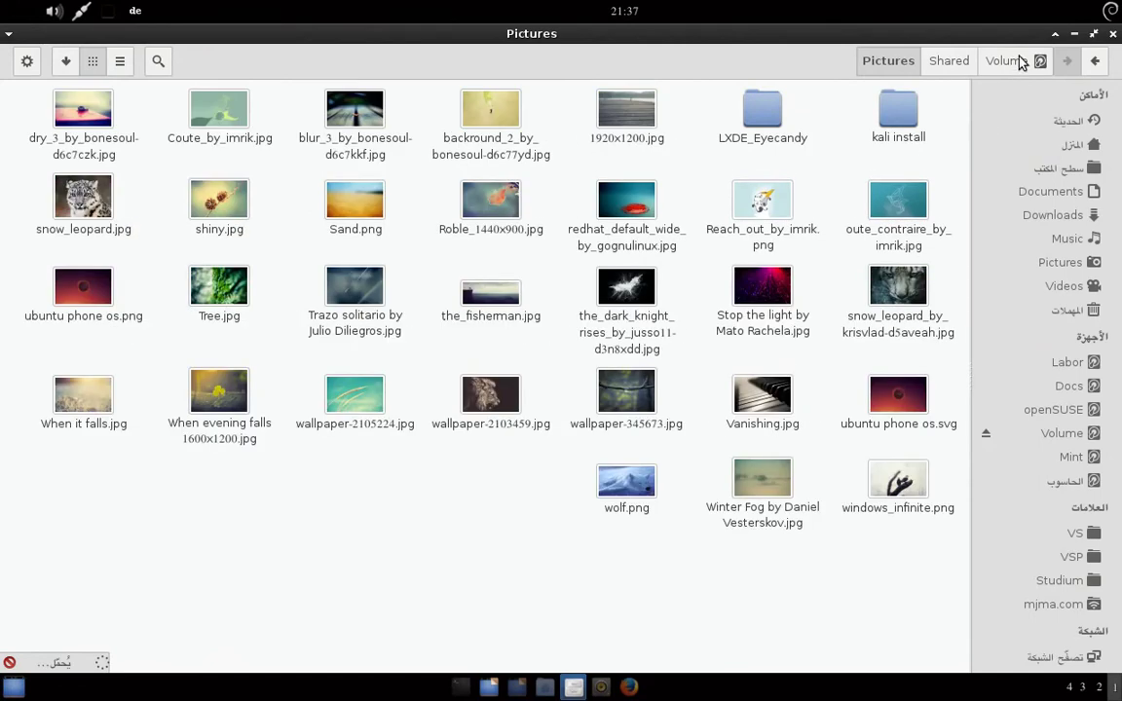
{"action": "left_click", "coordinate": [1075, 33]}
{"action": "left_click_drag", "start_coordinate": [531, 83], "coordinate": [515, 54]}
{"action": "left_click", "coordinate": [329, 623]}
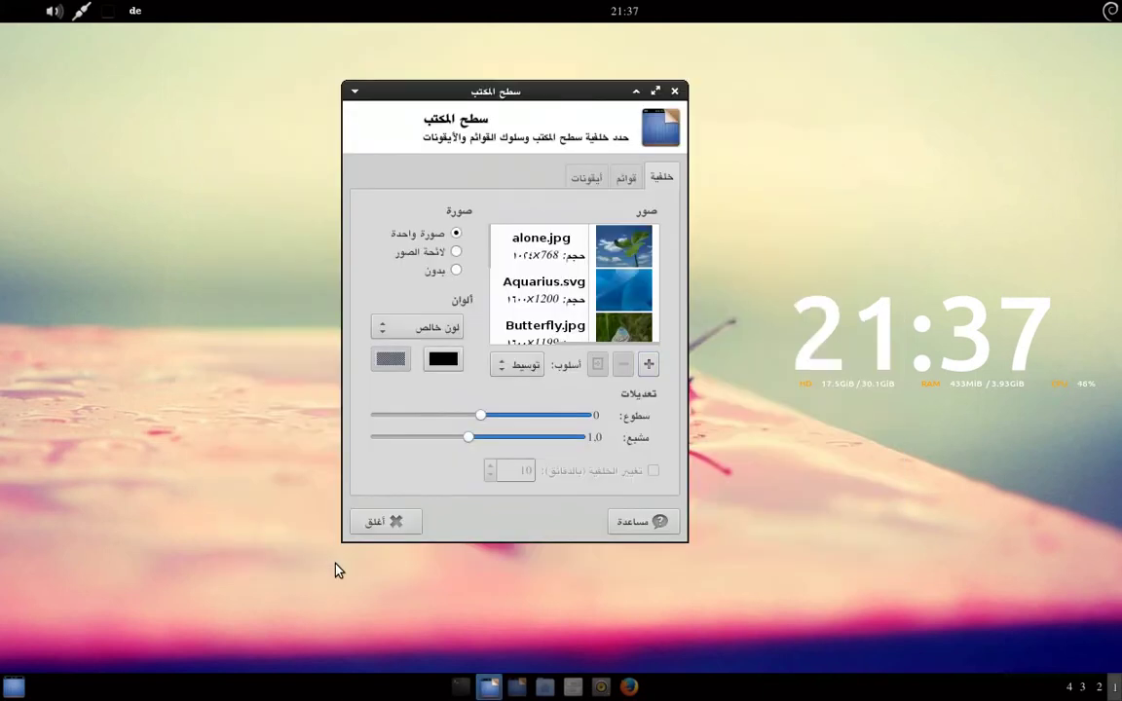
{"action": "left_click", "coordinate": [374, 520]}
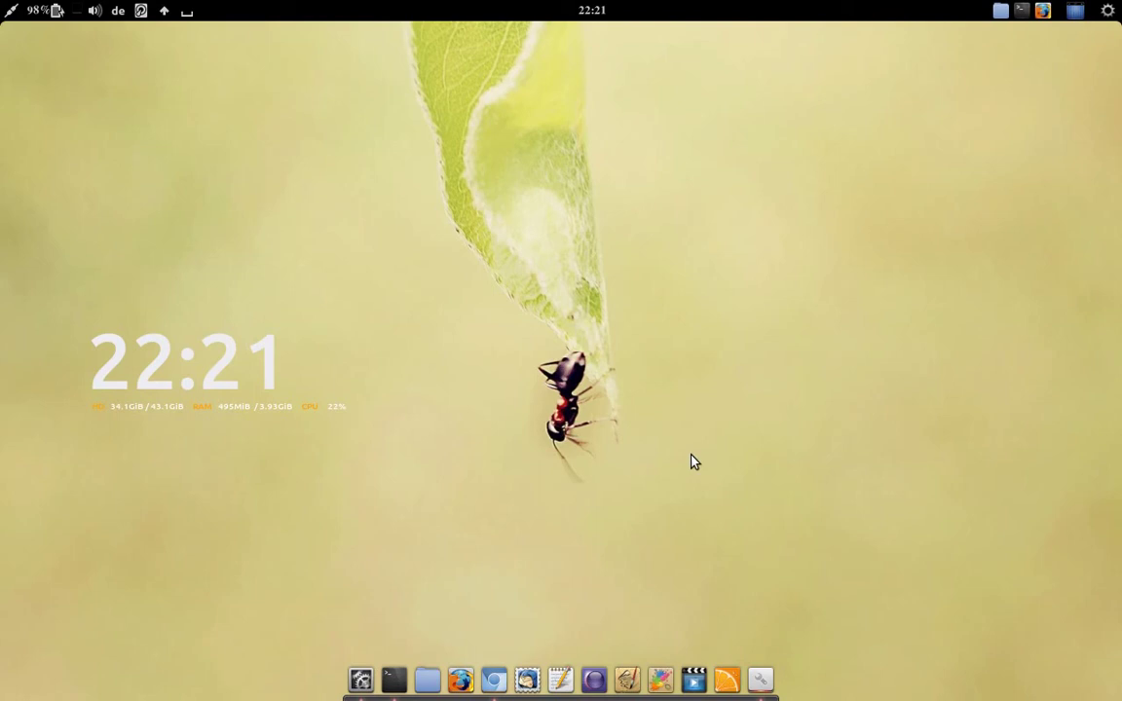
Step: Open the Shared folder on the Volume drive in the file manager and show its hidden folders
{"action": "left_click", "coordinate": [429, 677]}
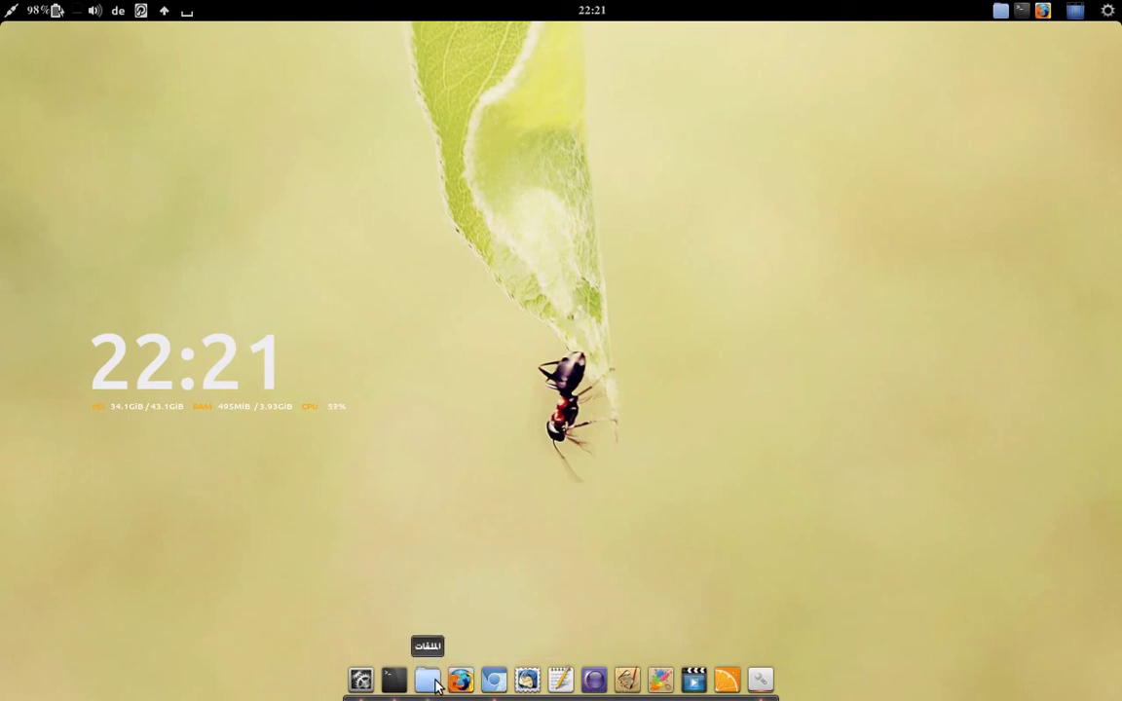
{"action": "left_click", "coordinate": [1054, 479]}
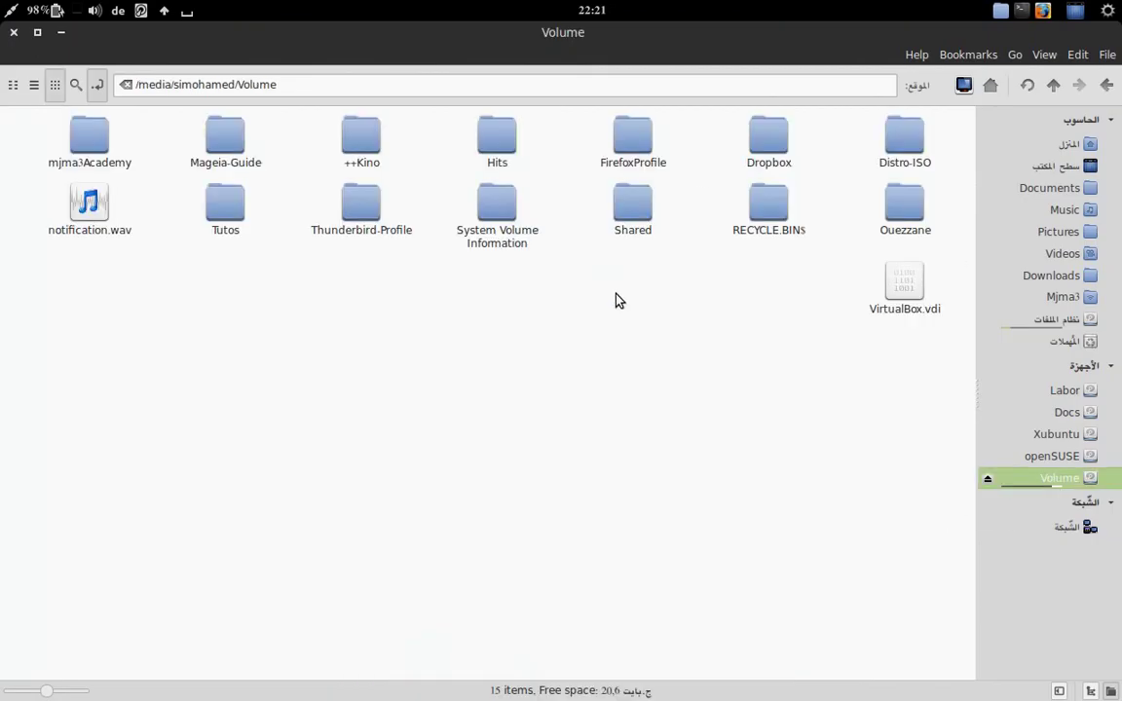
{"action": "double_click", "coordinate": [635, 212]}
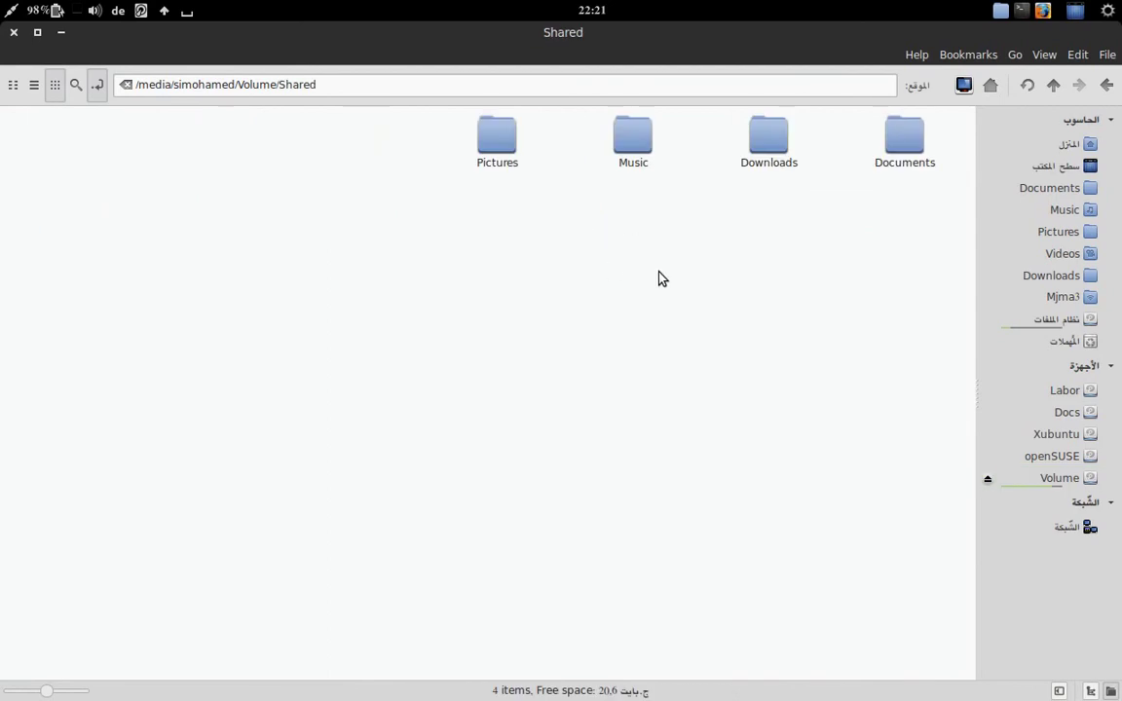
{"action": "key", "text": "ctrl+h"}
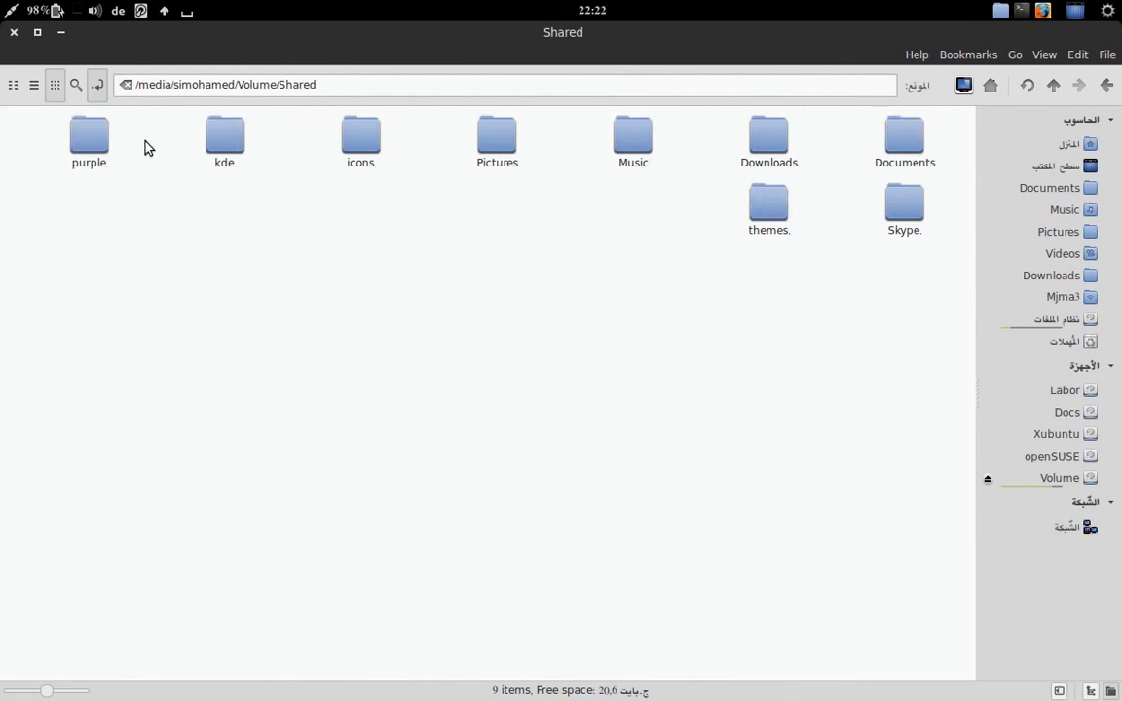
Step: Create links to the Pictures and .icons folders inside Shared and copy both links
{"action": "right_click", "coordinate": [496, 153]}
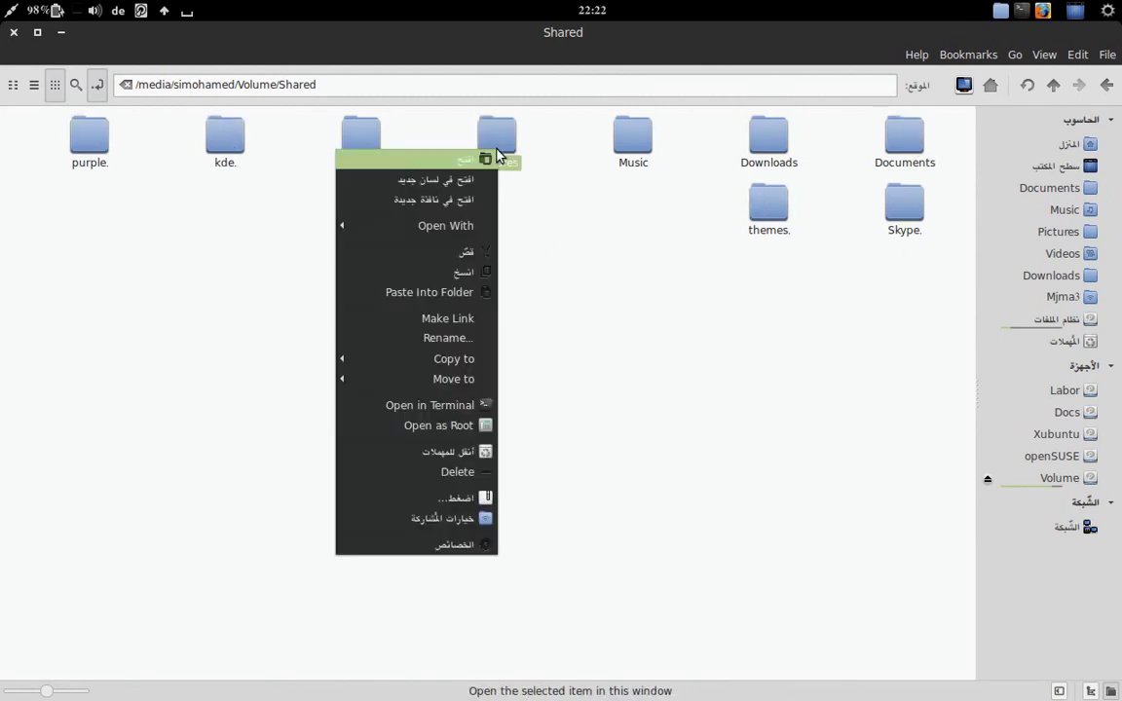
{"action": "left_click", "coordinate": [446, 319]}
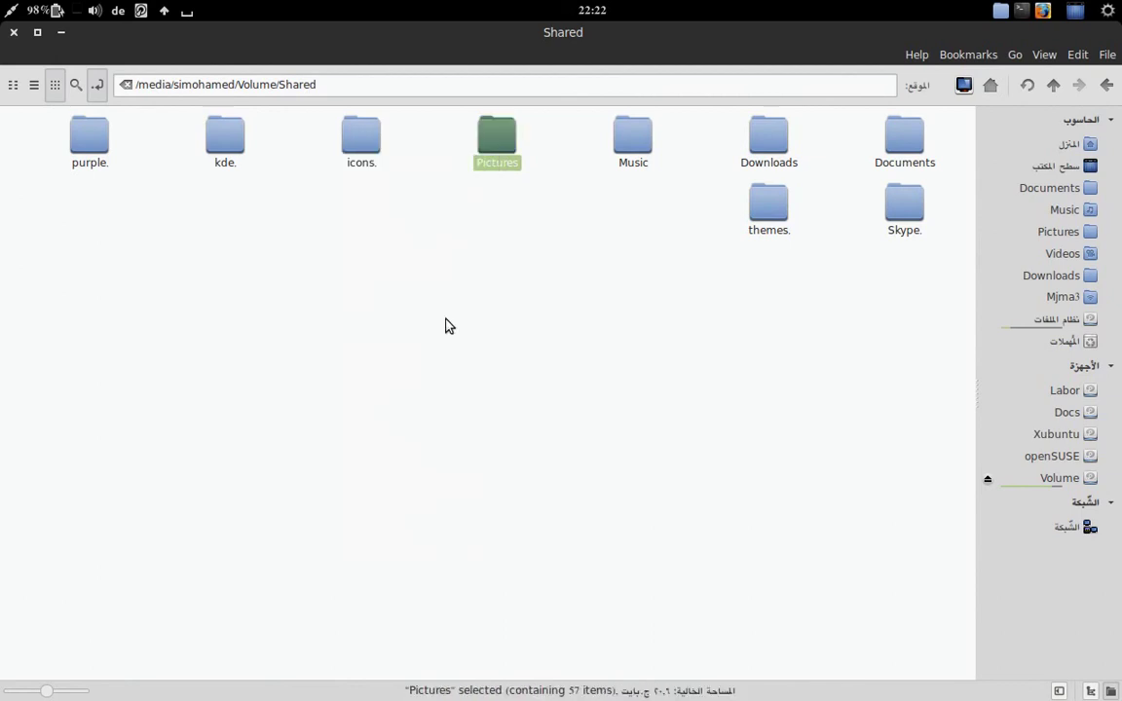
{"action": "left_click", "coordinate": [364, 183]}
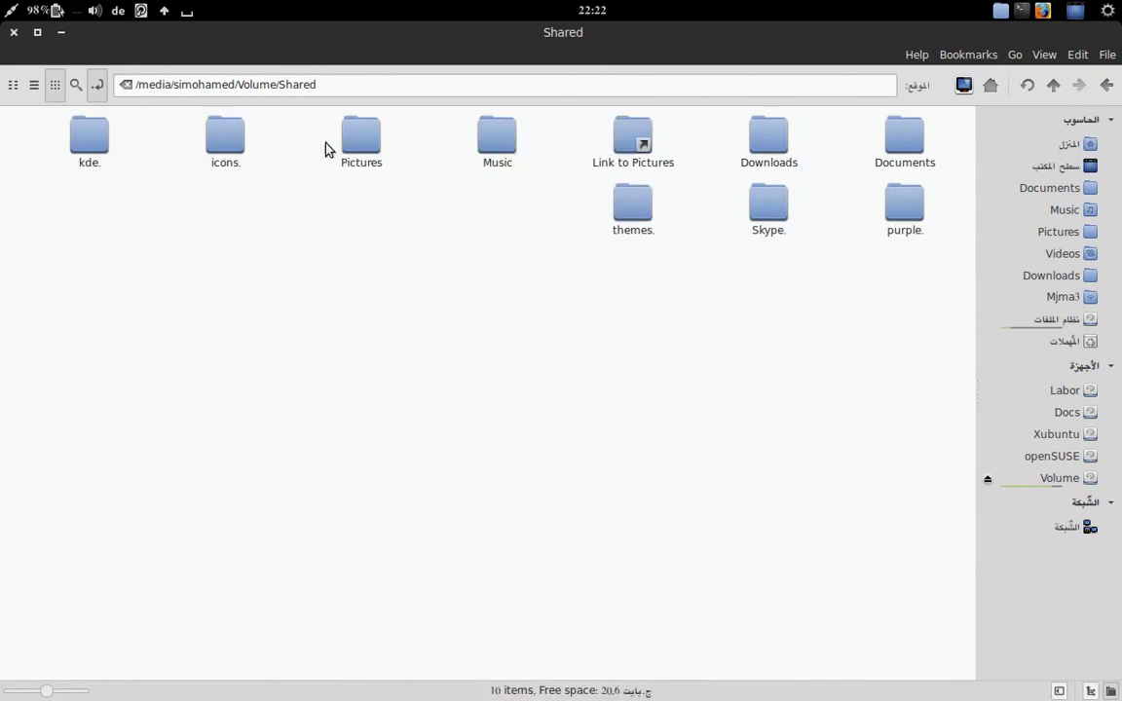
{"action": "right_click", "coordinate": [228, 137]}
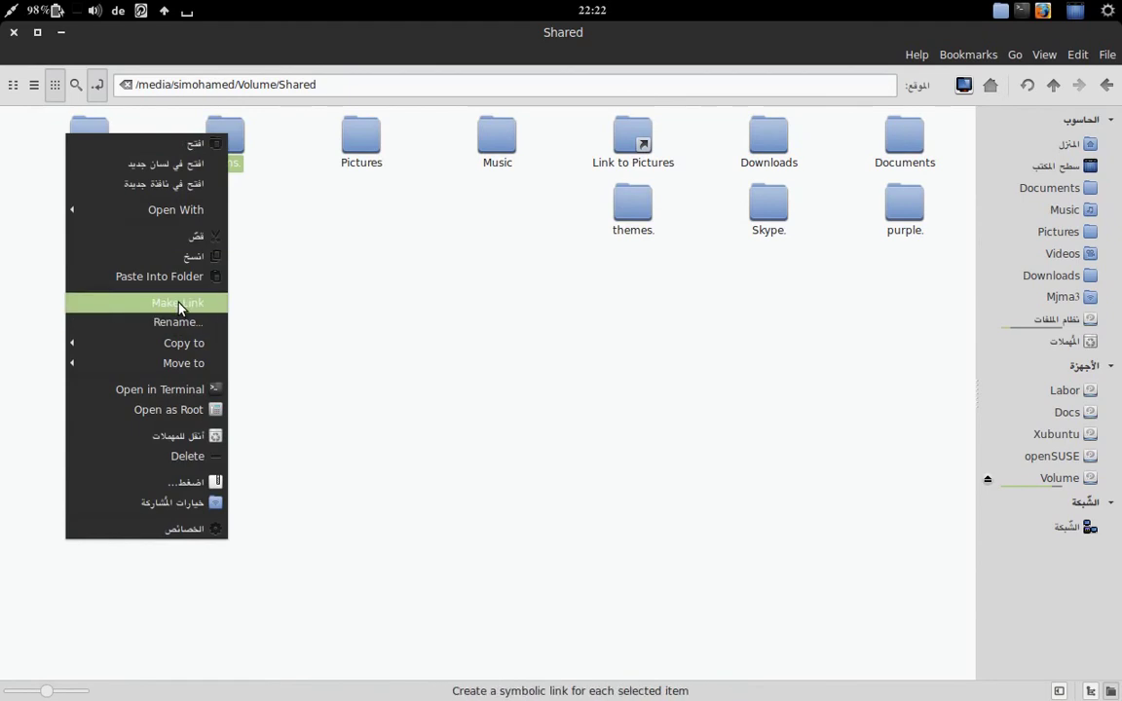
{"action": "left_click", "coordinate": [178, 306]}
{"action": "left_click_drag", "start_coordinate": [686, 144], "coordinate": [507, 148]}
{"action": "key", "text": "ctrl+c"}
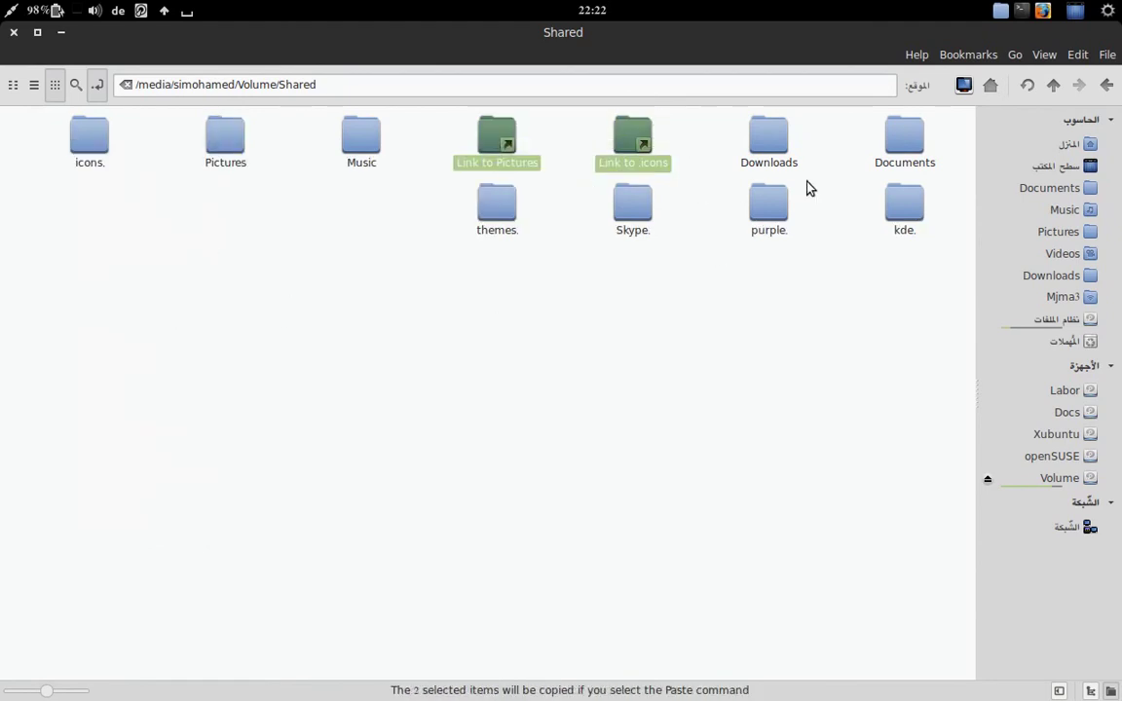
Step: Paste the Pictures and .icons links into the home directory and delete these duplicate links there
{"action": "left_click", "coordinate": [1072, 144]}
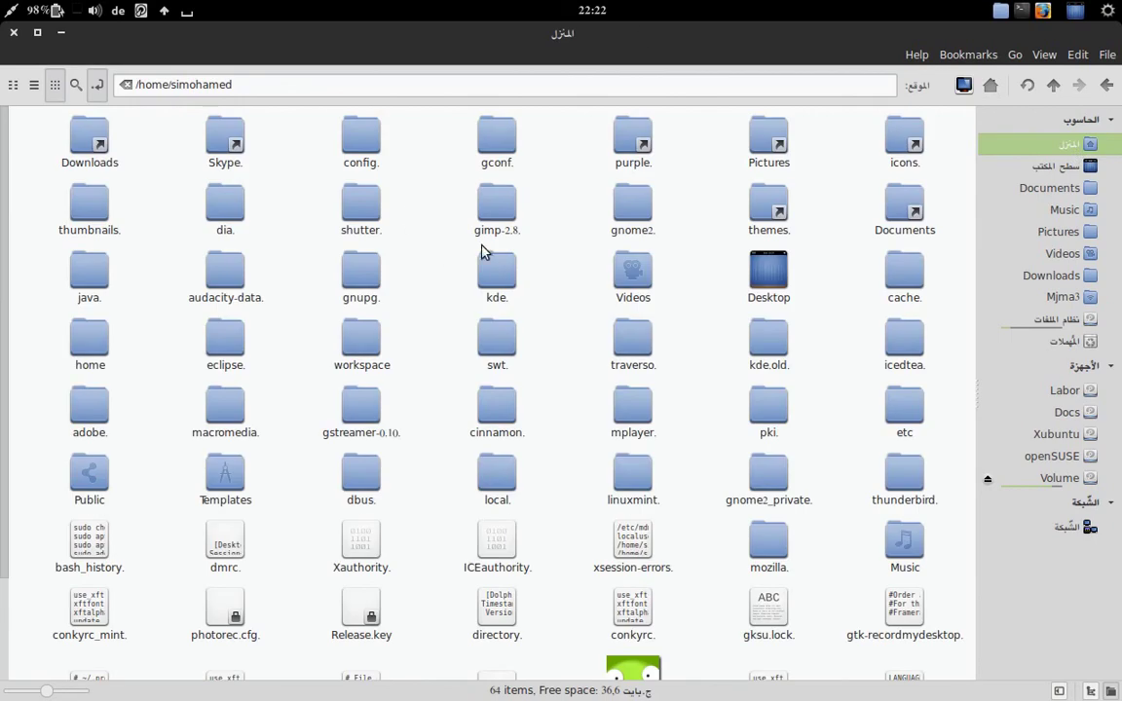
{"action": "key", "text": "ctrl+v"}
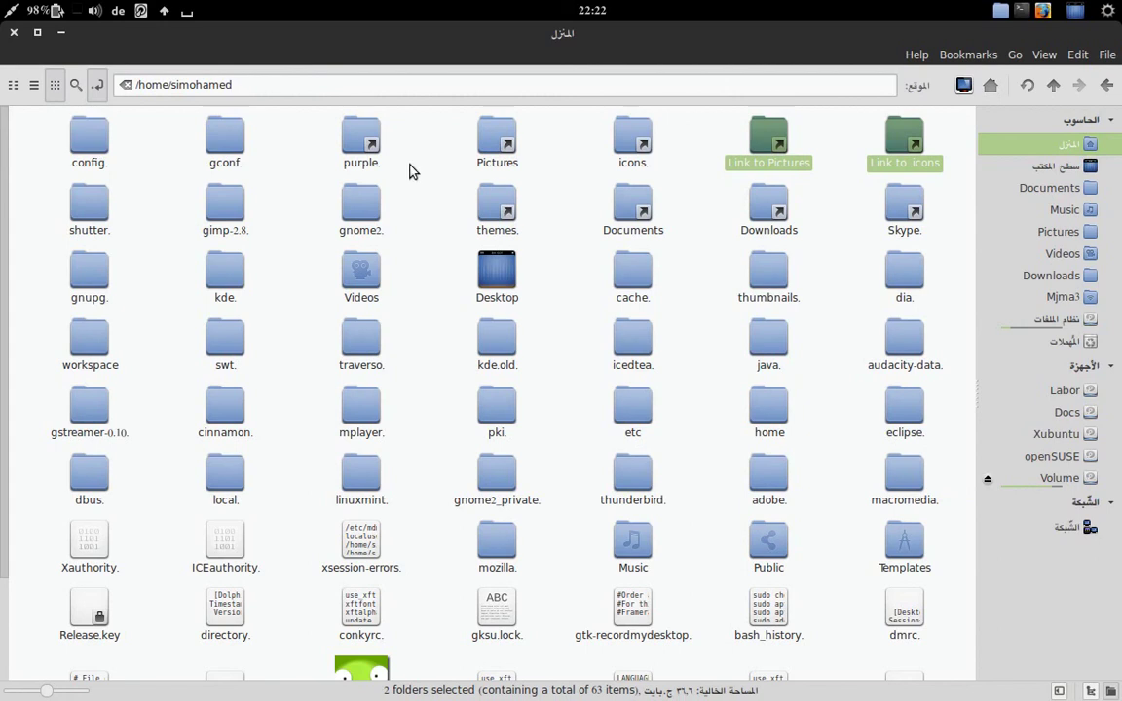
{"action": "left_click", "coordinate": [736, 139]}
{"action": "left_click_drag", "start_coordinate": [726, 145], "coordinate": [904, 143]}
{"action": "key", "text": "Delete"}
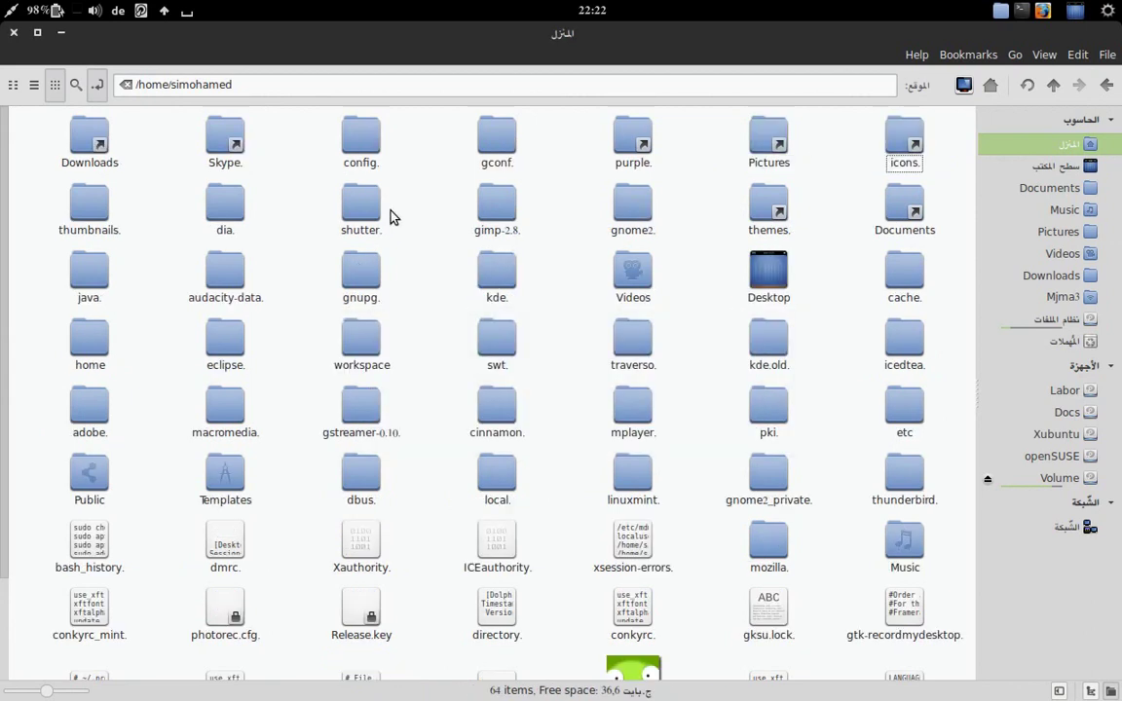
Step: Examine the linked folders in the home directory, such as Pictures and .purple, and minimize the file manager
{"action": "left_click", "coordinate": [770, 148]}
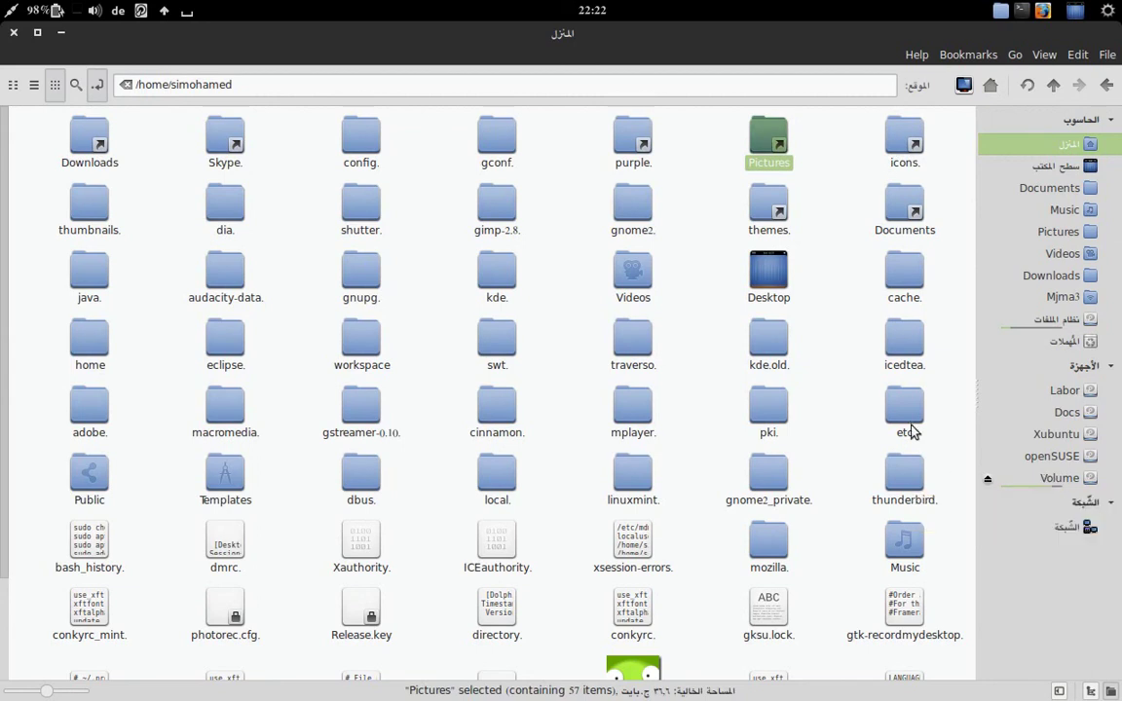
{"action": "left_click", "coordinate": [635, 136]}
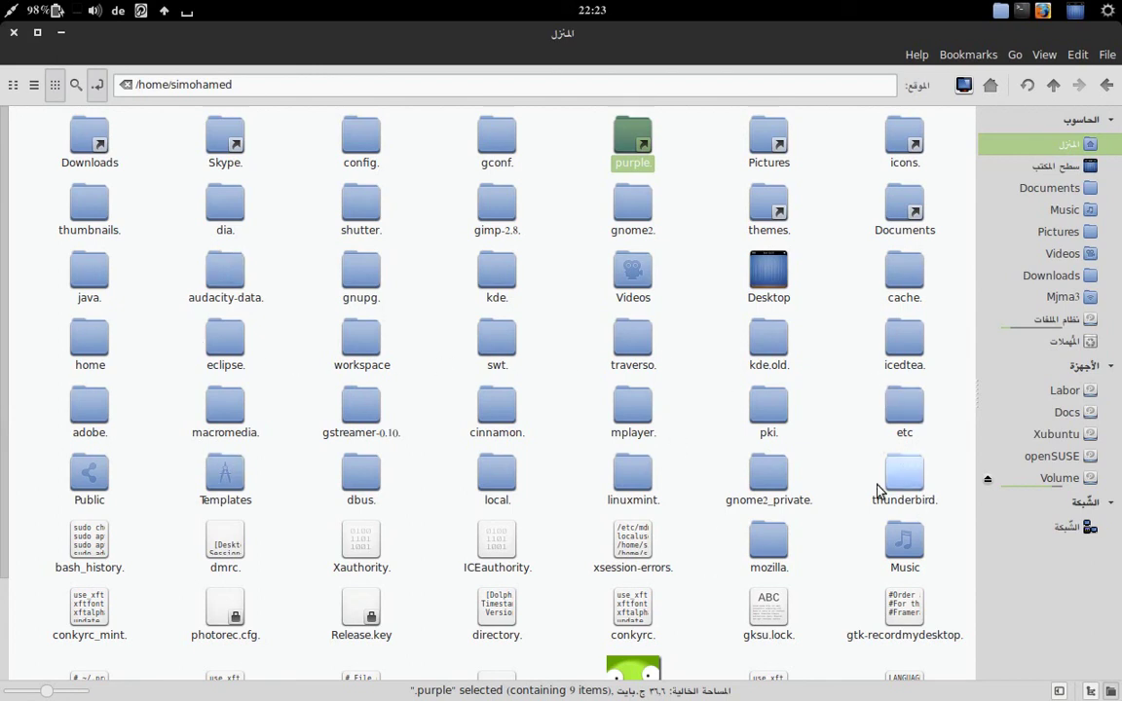
{"action": "left_click", "coordinate": [839, 448]}
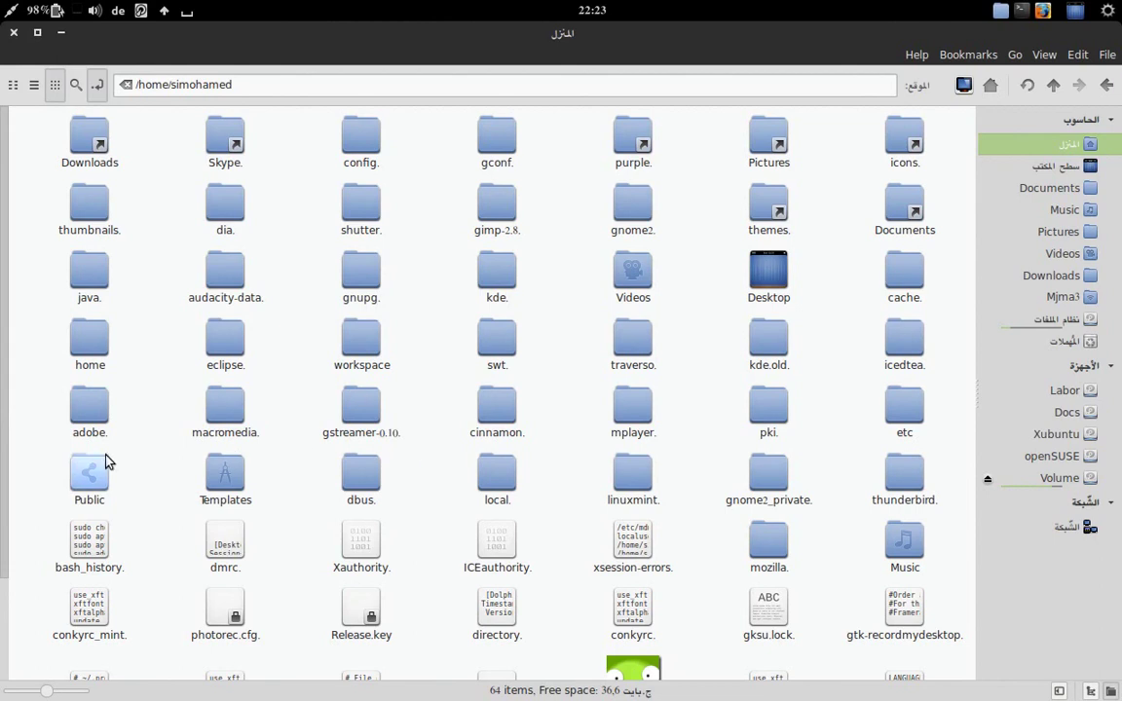
{"action": "scroll", "coordinate": [110, 458], "scroll_direction": "down", "scroll_amount": 2}
{"action": "scroll", "coordinate": [110, 458], "scroll_direction": "up", "scroll_amount": 2}
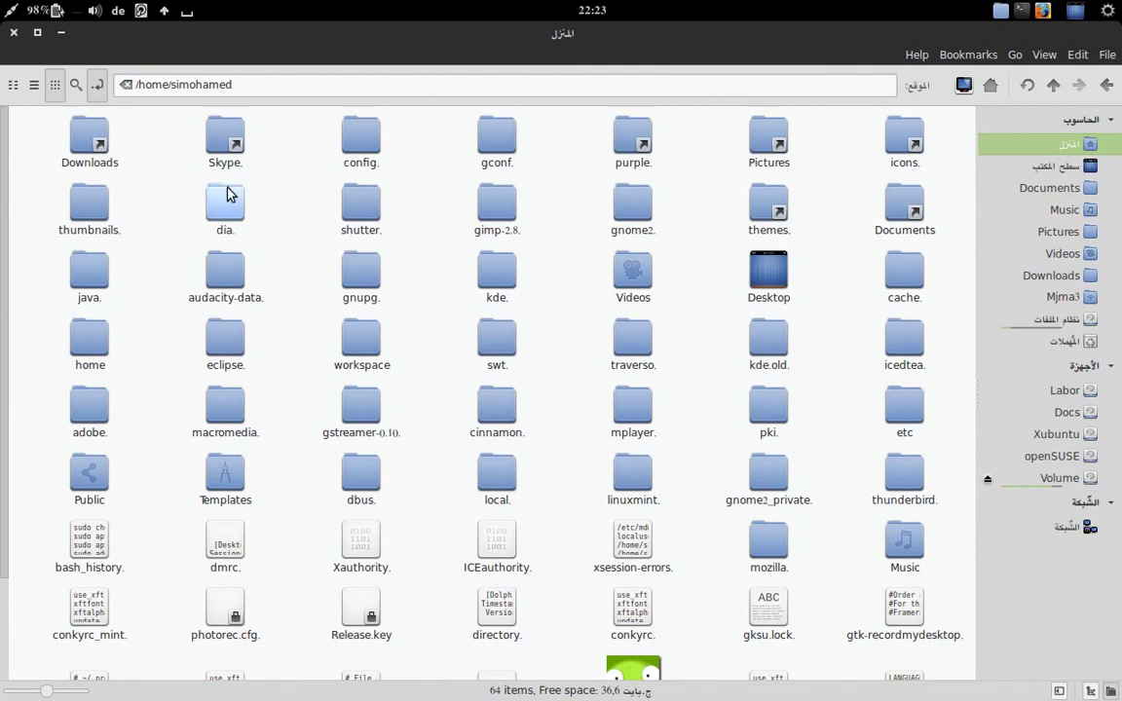
{"action": "left_click", "coordinate": [60, 33]}
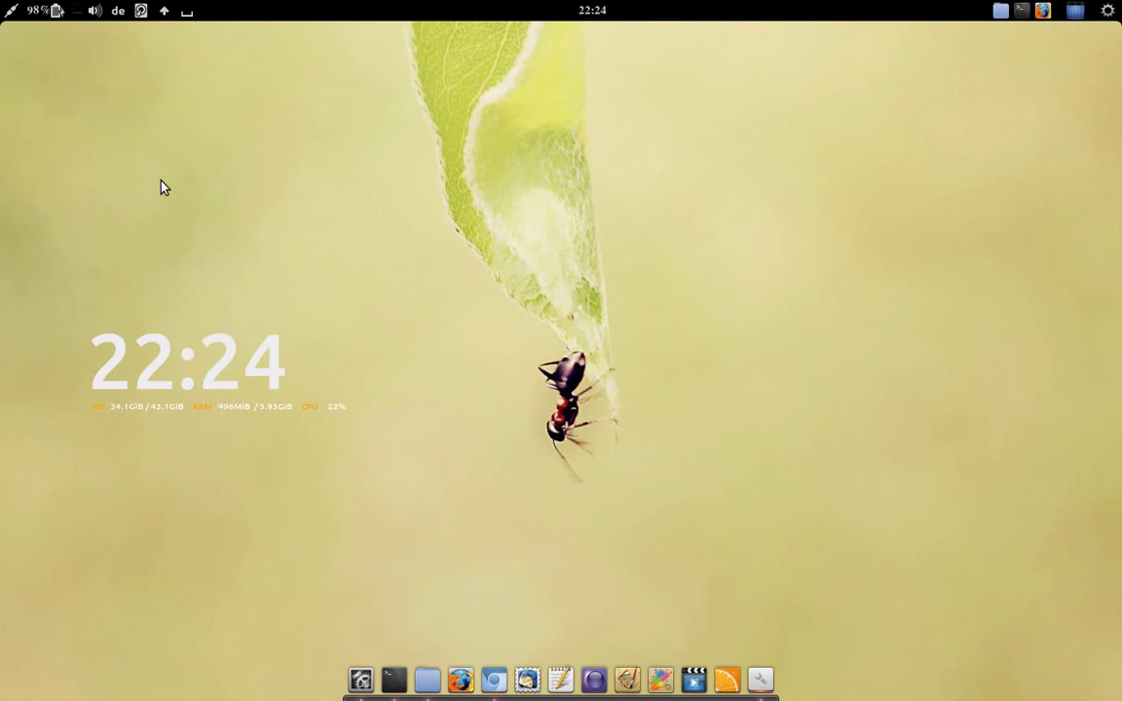
Step: Look at the FirefoxProfile folder on the Volume drive and minimize the file manager
{"action": "left_click", "coordinate": [428, 679]}
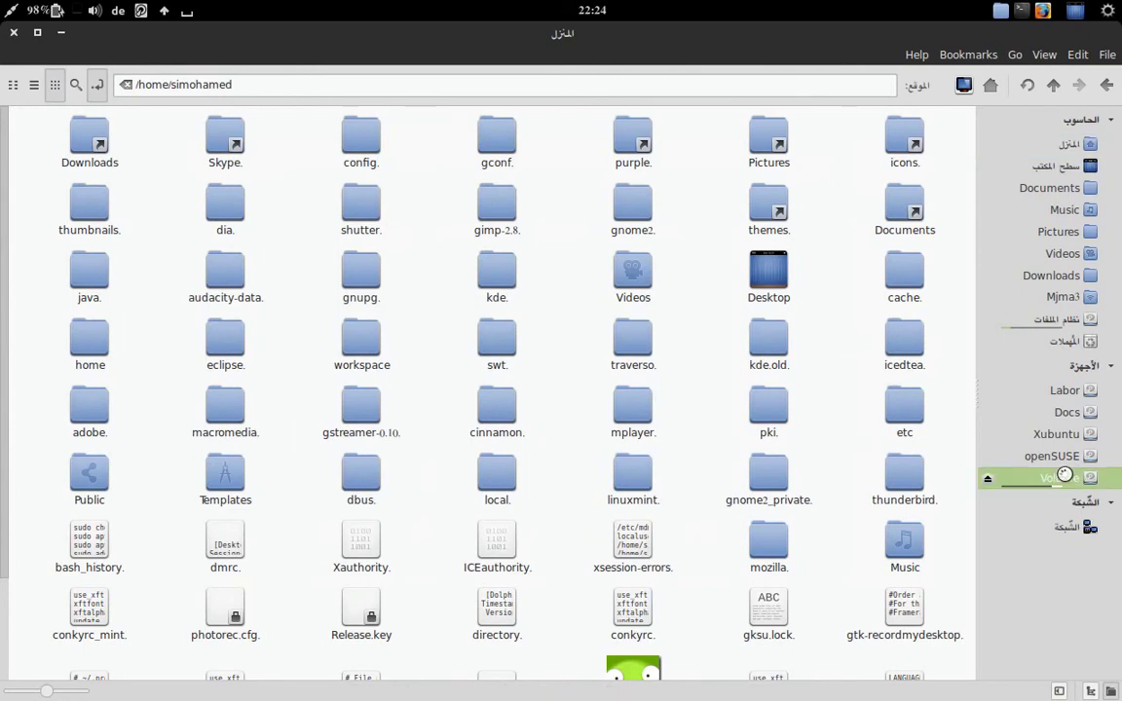
{"action": "left_click", "coordinate": [1047, 479]}
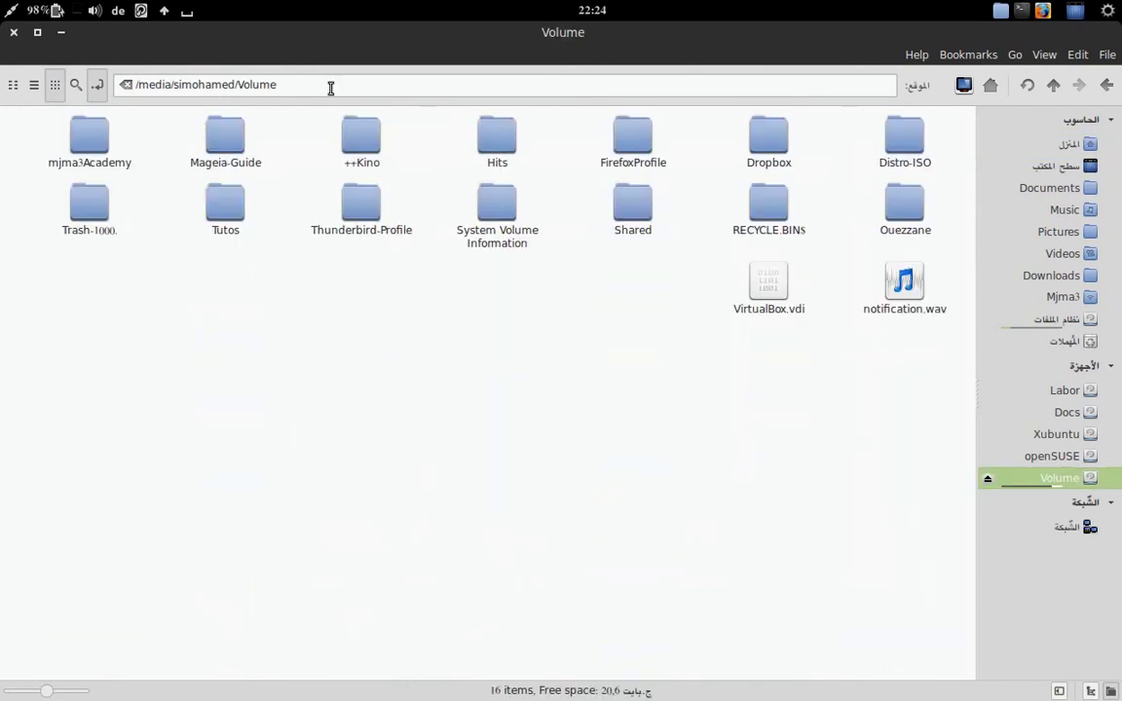
{"action": "left_click_drag", "start_coordinate": [633, 137], "coordinate": [709, 441]}
{"action": "left_click", "coordinate": [709, 441]}
{"action": "left_click", "coordinate": [61, 32]}
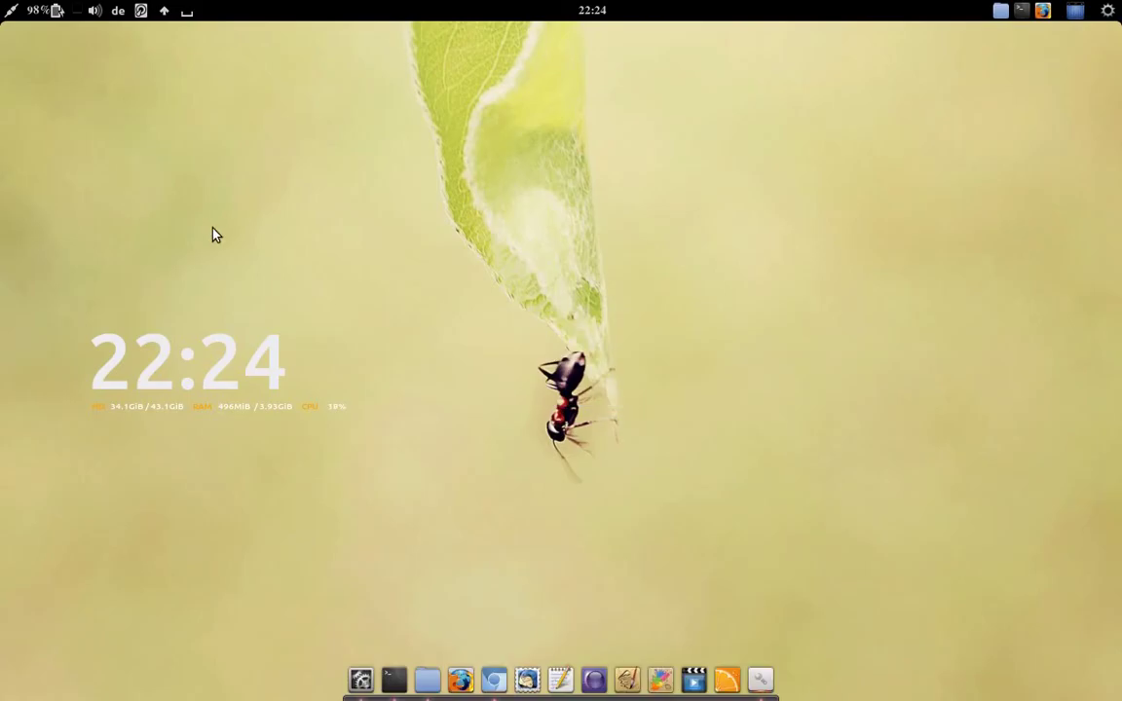
Step: Launch the Firefox profile manager with the run command "firefox -p" and move its window higher on the desktop
{"action": "key", "text": "alt+F2"}
{"action": "type", "text": "f"}
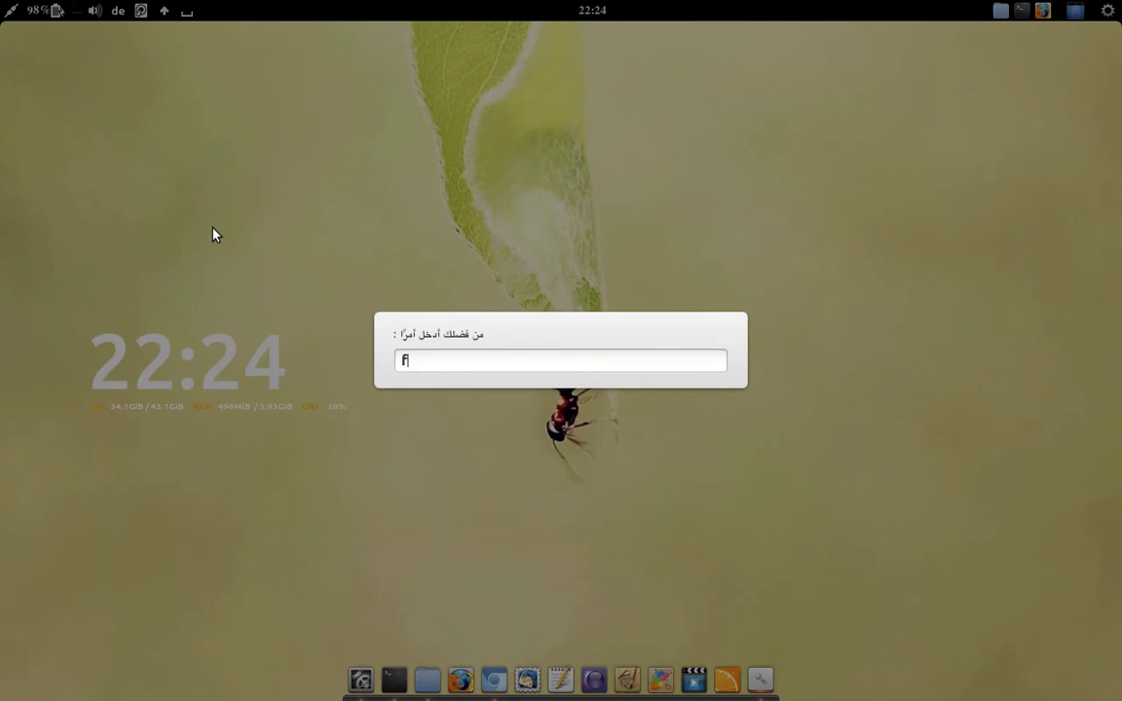
{"action": "type", "text": "irefox -p"}
{"action": "key", "text": "Return"}
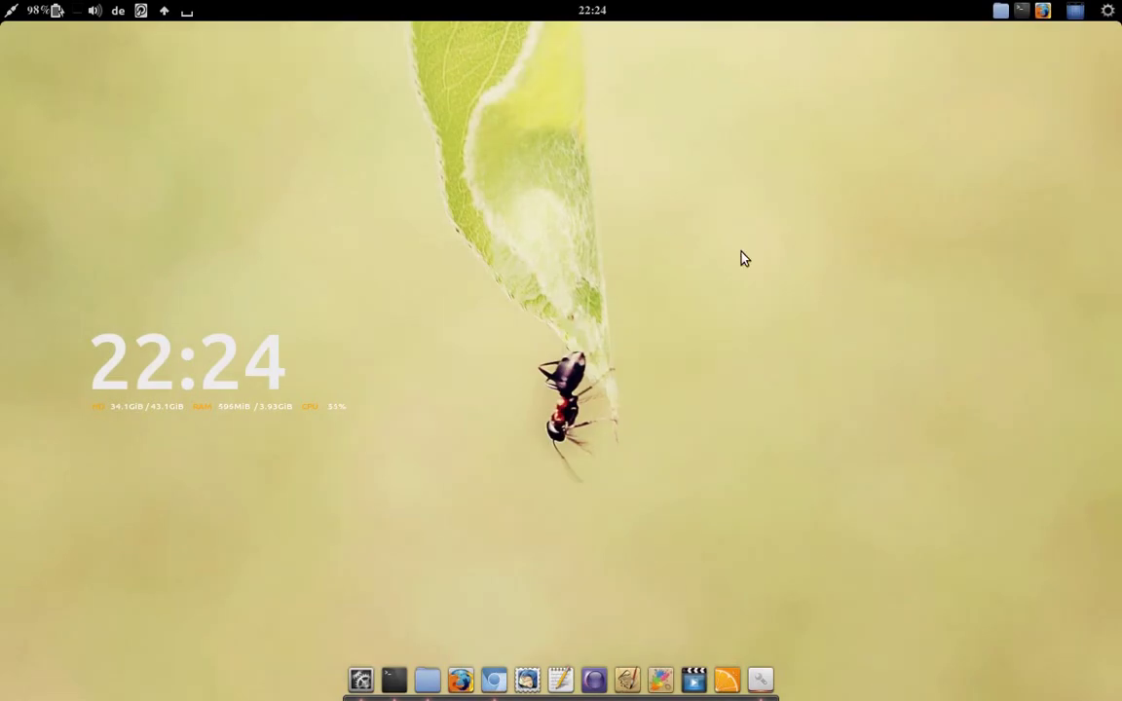
{"action": "left_click_drag", "start_coordinate": [550, 246], "coordinate": [628, 150]}
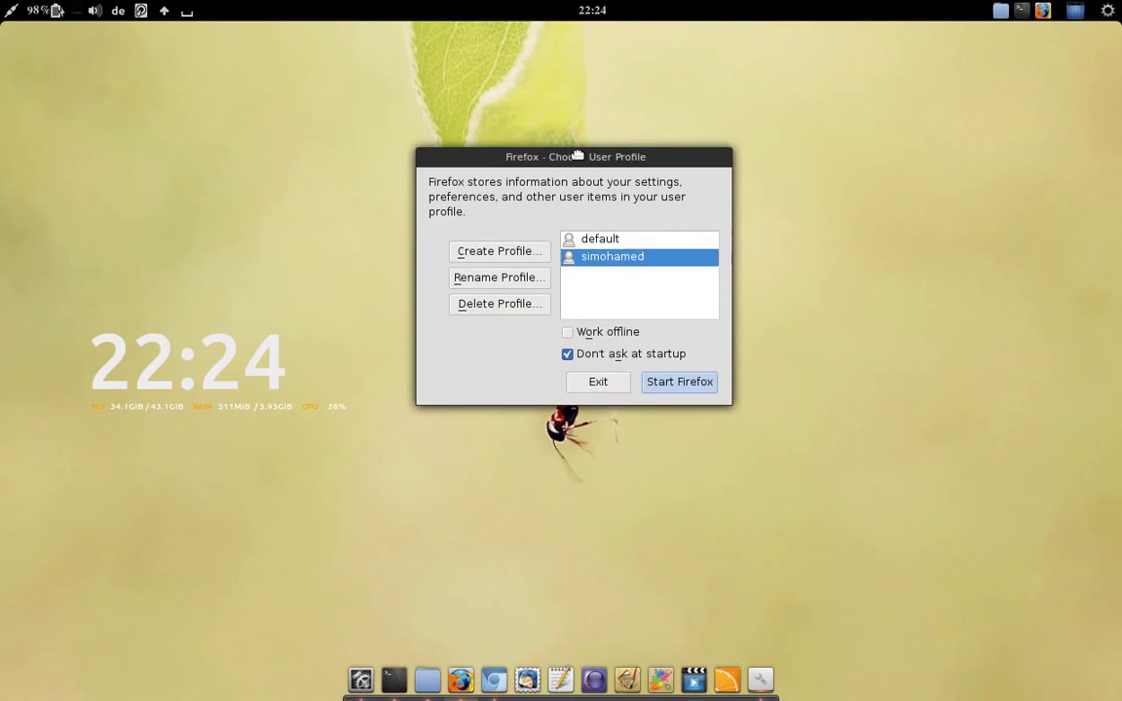
Step: Start creating a new Firefox profile and choose the FirefoxProfile folder on the Volume drive as its storage location
{"action": "left_click", "coordinate": [495, 251]}
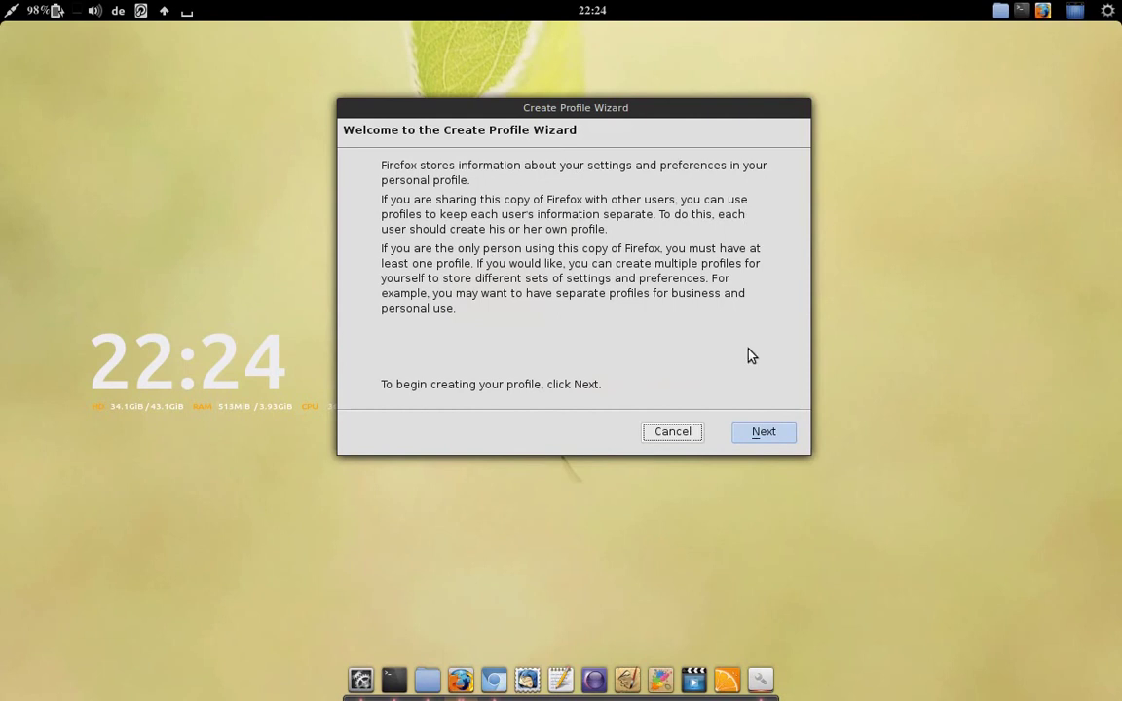
{"action": "left_click", "coordinate": [764, 431]}
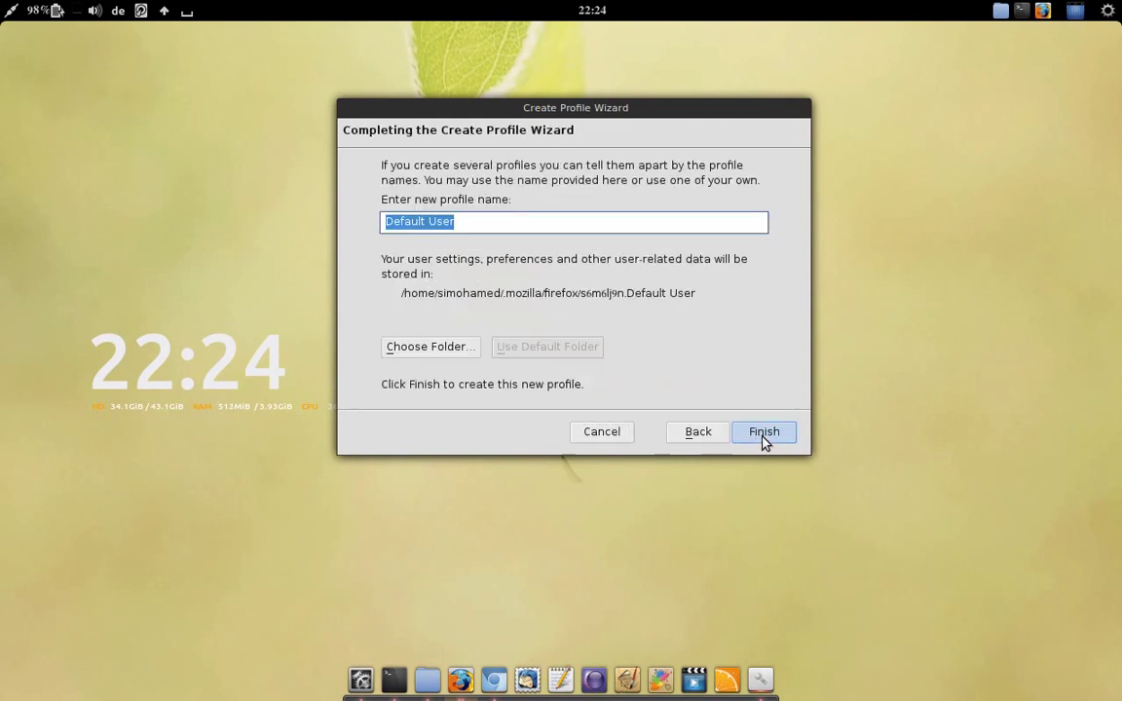
{"action": "left_click", "coordinate": [445, 346]}
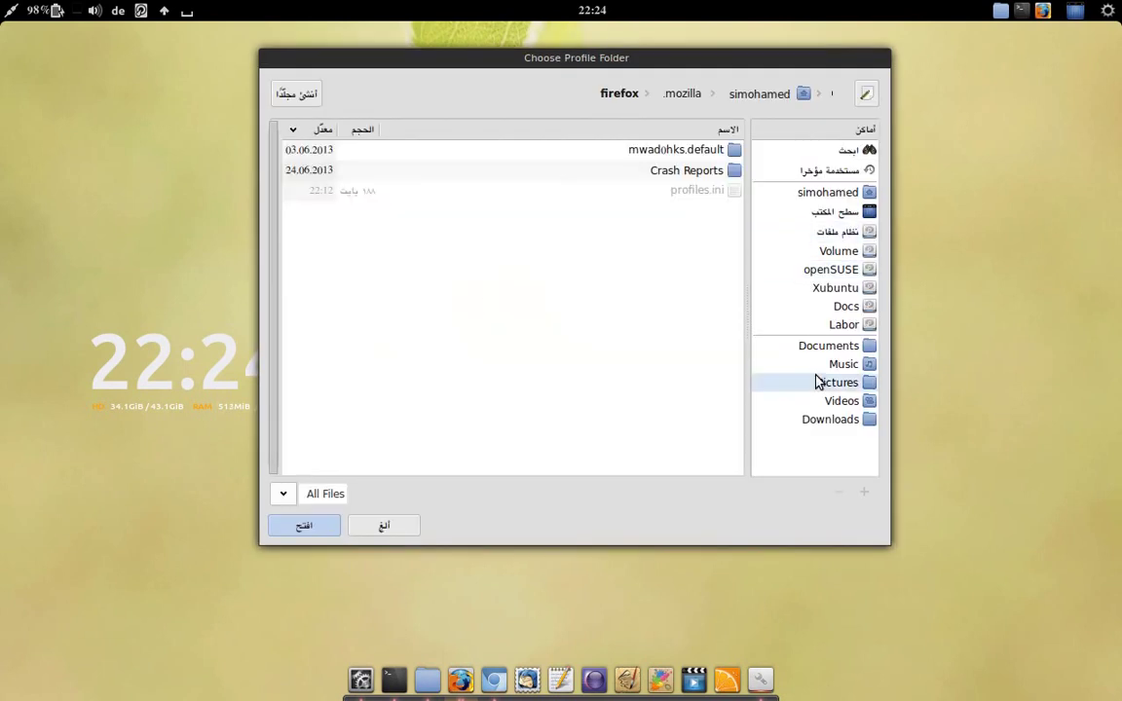
{"action": "left_click", "coordinate": [818, 251]}
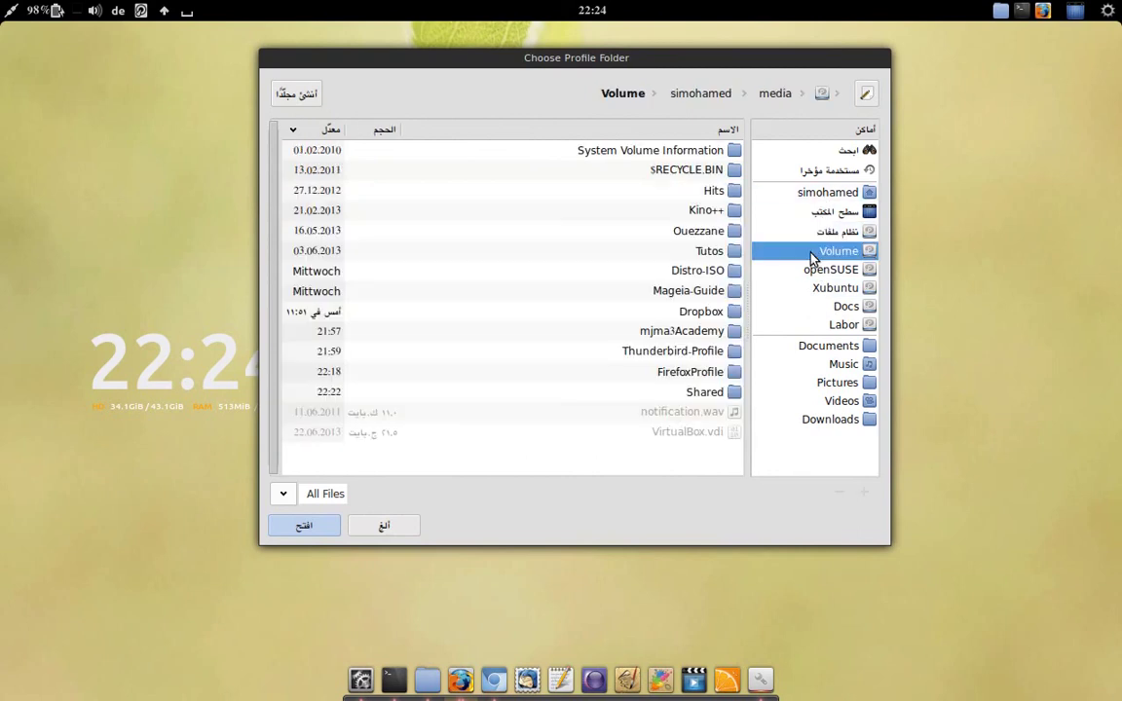
{"action": "left_click", "coordinate": [619, 353]}
{"action": "left_click", "coordinate": [616, 374]}
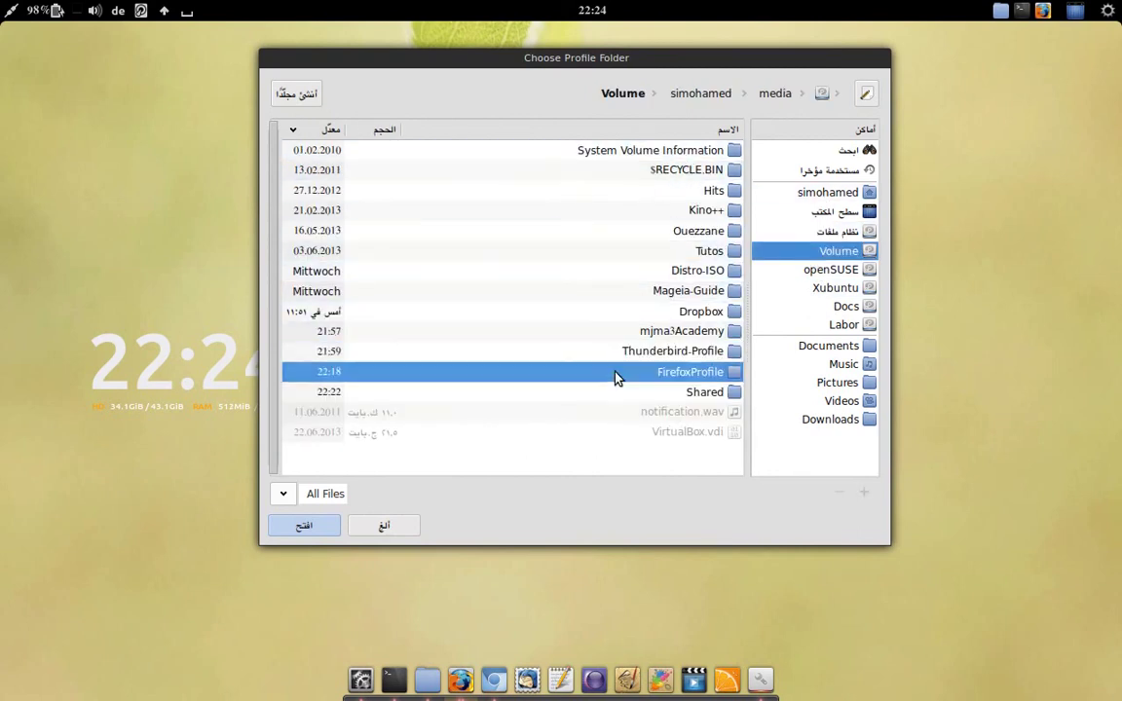
{"action": "left_click", "coordinate": [292, 527]}
Step: Select the proposed profile name, cancel the profile creation and exit the Firefox profile manager
{"action": "left_click_drag", "start_coordinate": [455, 221], "coordinate": [338, 218]}
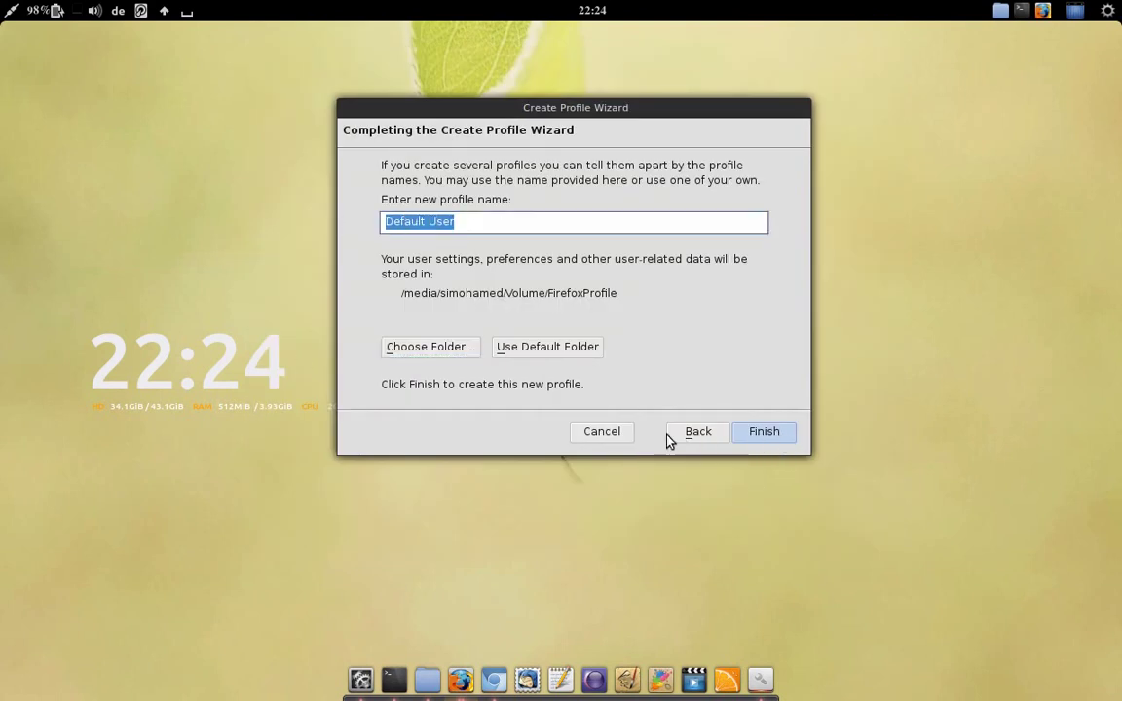
{"action": "left_click", "coordinate": [621, 437]}
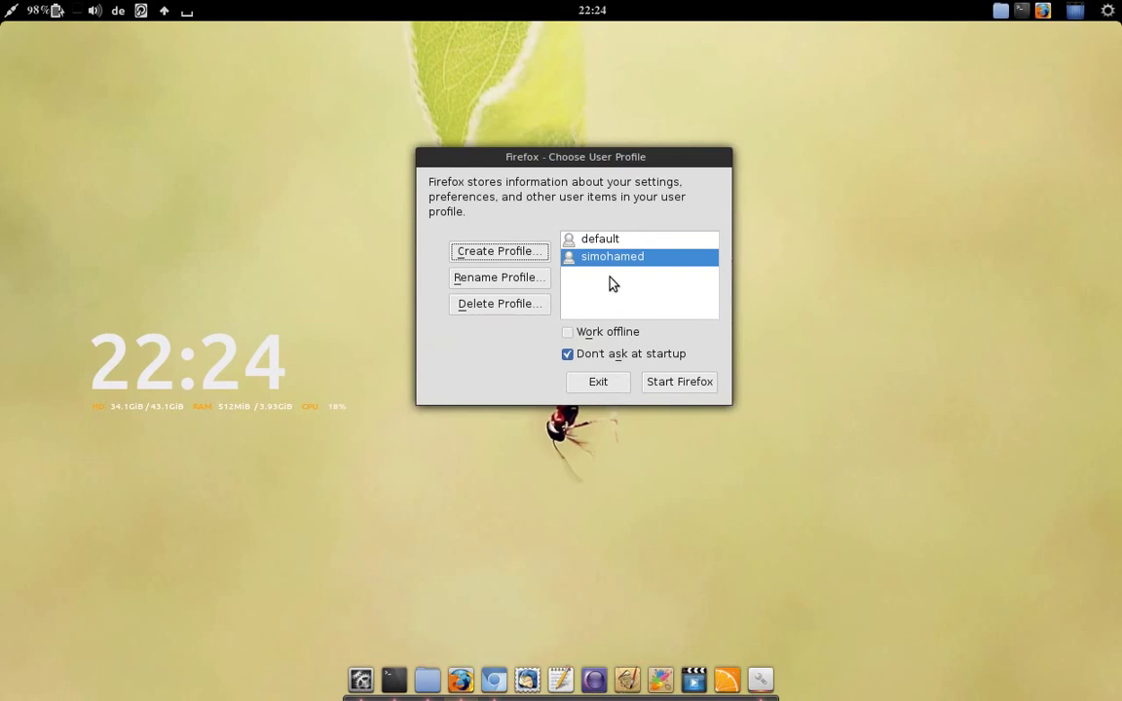
{"action": "left_click", "coordinate": [599, 384]}
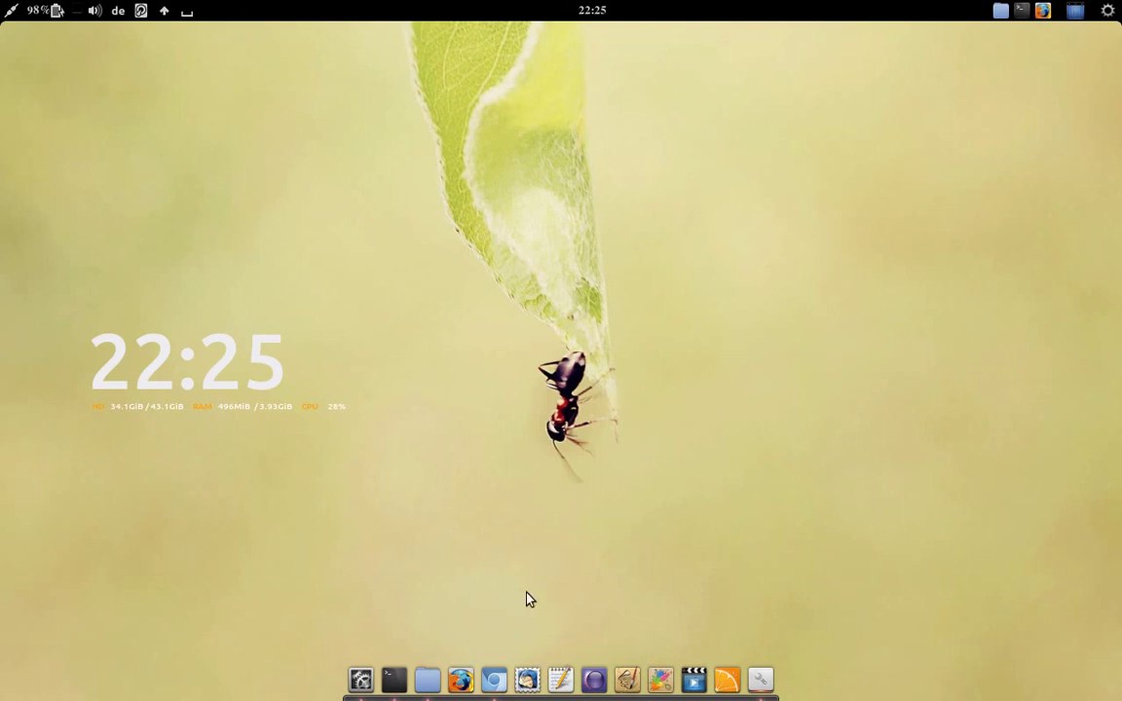
Step: Switch to Chromium, look at its account sign-in page for syncing browser data, and minimize the browser
{"action": "left_click", "coordinate": [493, 680]}
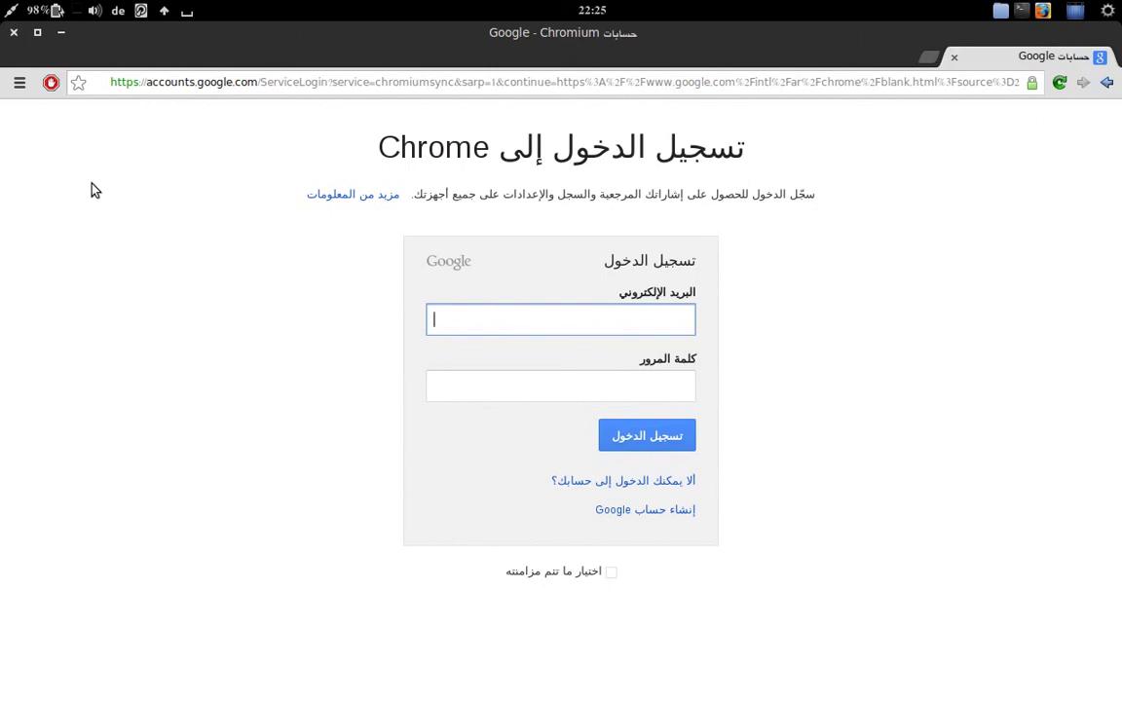
{"action": "left_click", "coordinate": [19, 84]}
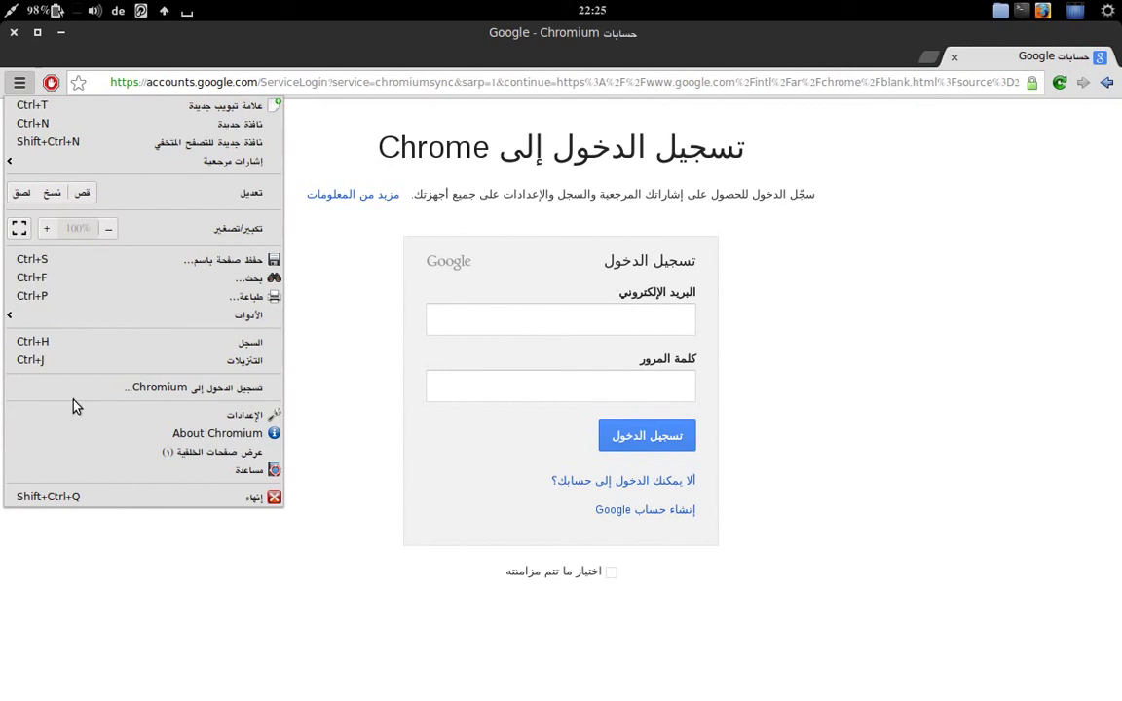
{"action": "left_click", "coordinate": [143, 391]}
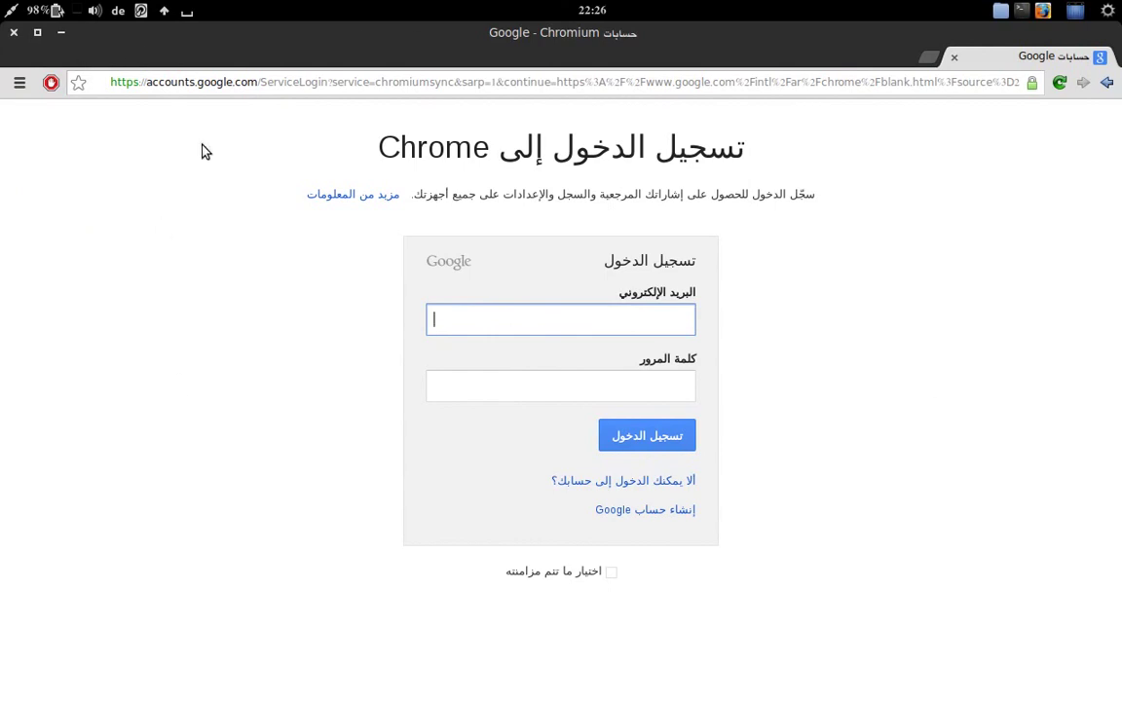
{"action": "left_click", "coordinate": [61, 37]}
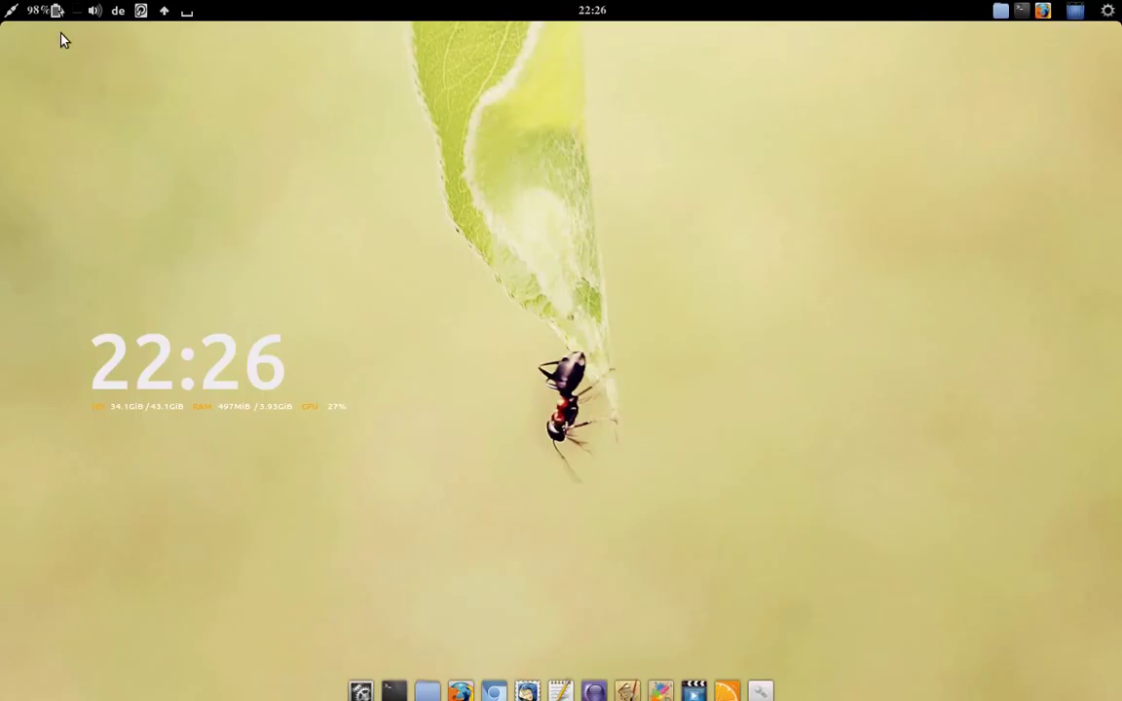